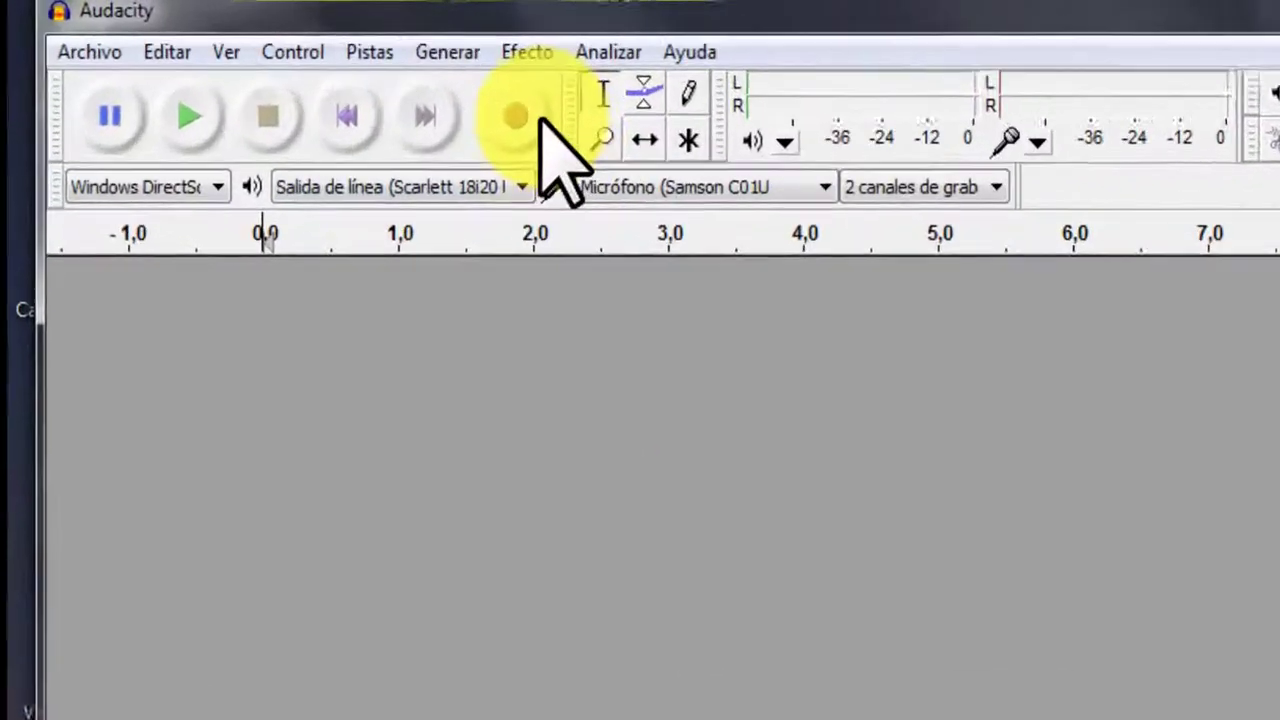
Record a stereo voice track about 39 seconds long from the microphone, ending the recording after the speech.
{"action": "left_click", "coordinate": [520, 117]}
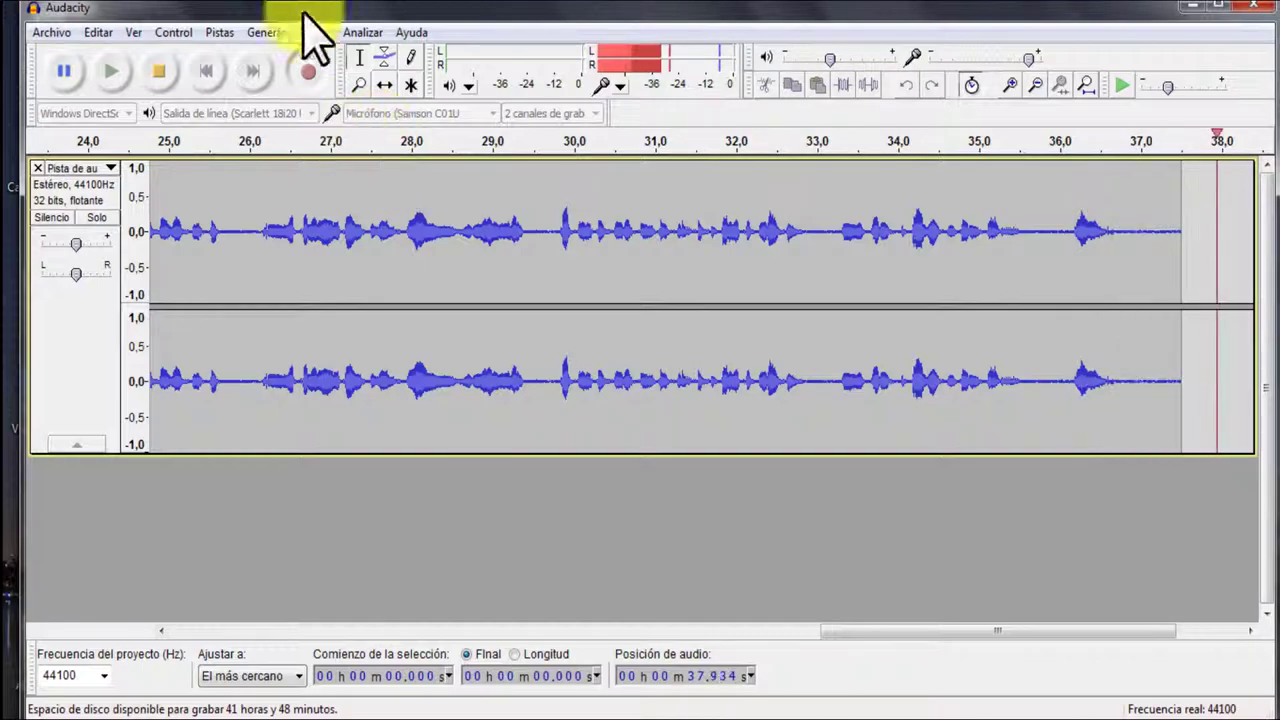
{"action": "left_click", "coordinate": [160, 72]}
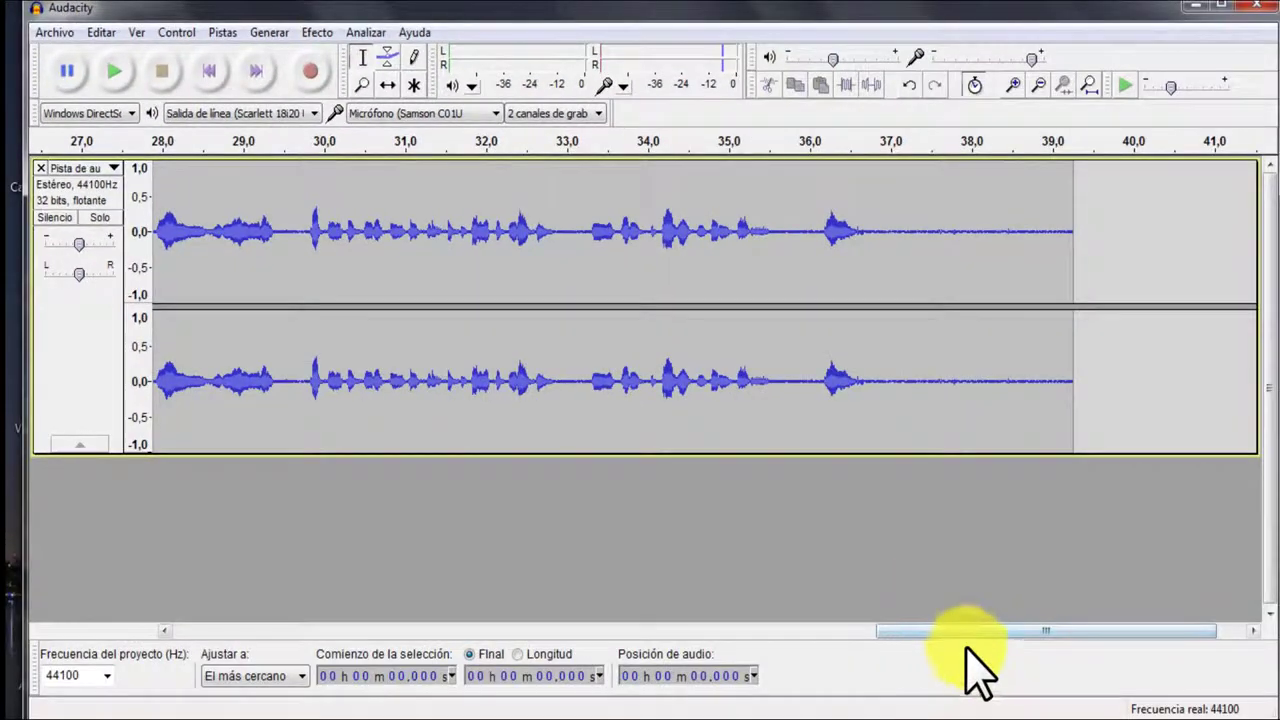
Replace the background noise before the first speech, from 0 to 3.704 s, with generated silence.
{"action": "left_click_drag", "start_coordinate": [955, 630], "coordinate": [150, 557]}
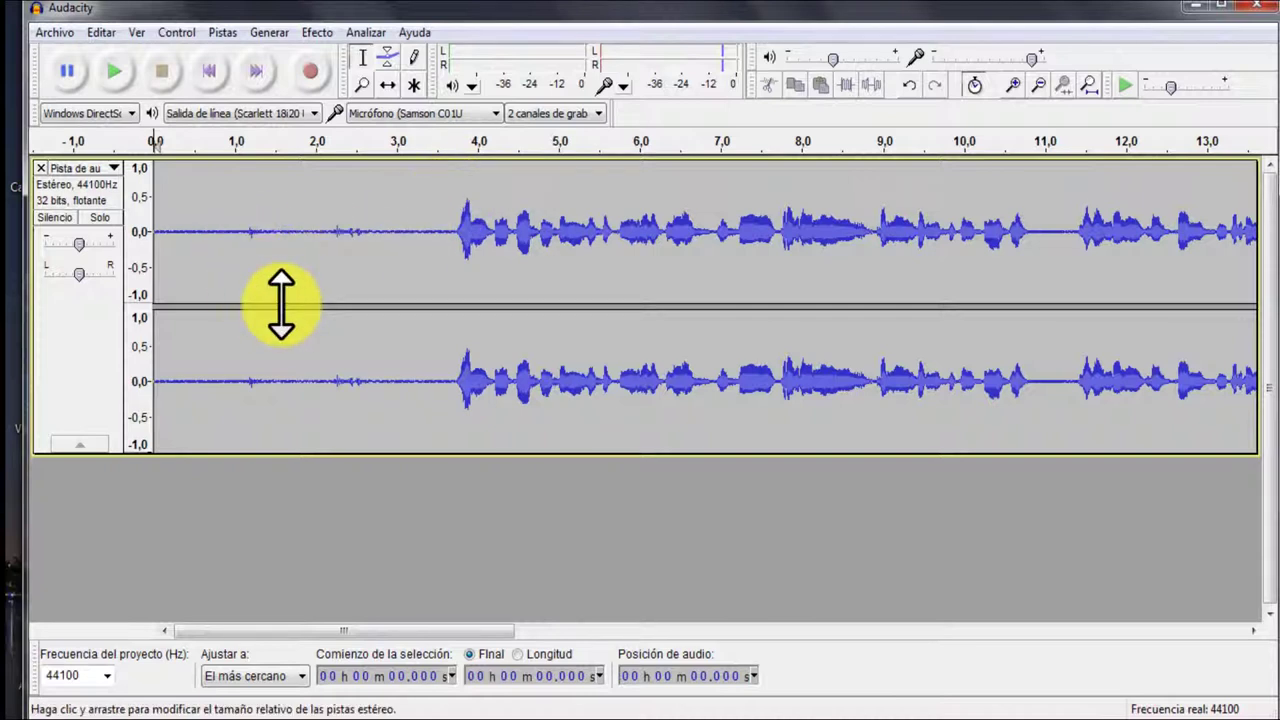
{"action": "left_click_drag", "start_coordinate": [173, 234], "coordinate": [417, 286]}
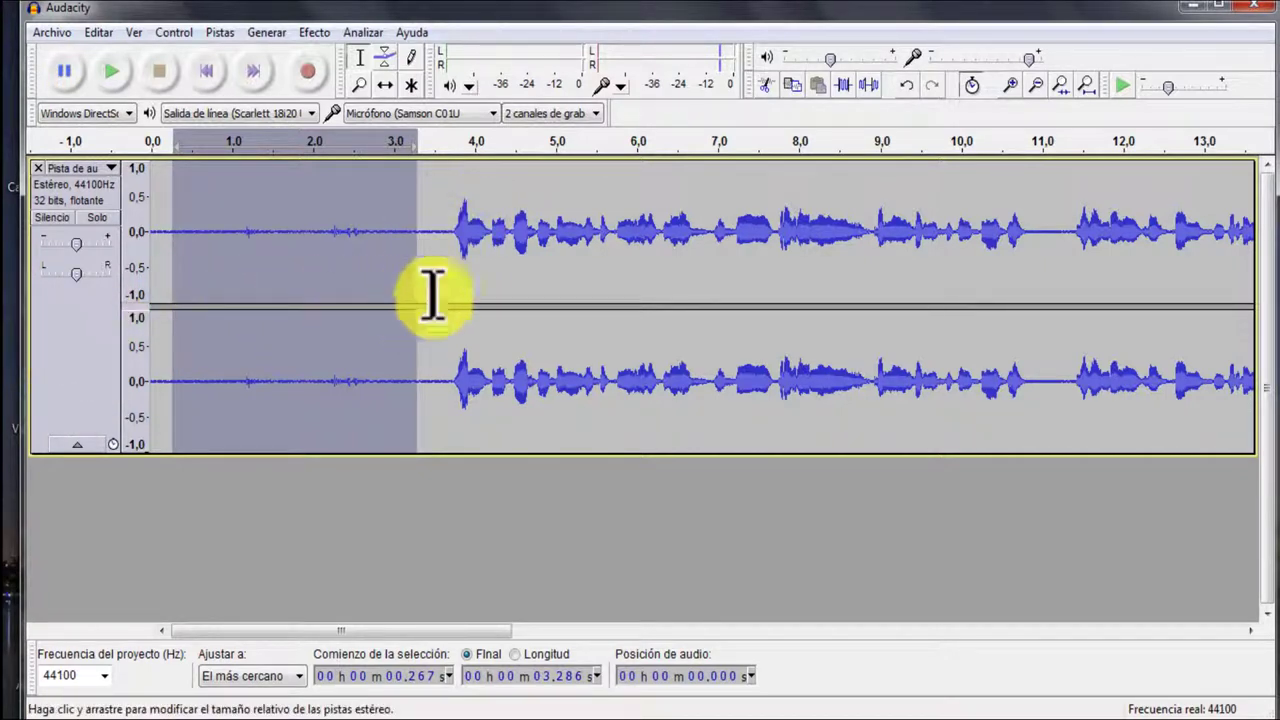
{"action": "left_click_drag", "start_coordinate": [451, 234], "coordinate": [126, 263]}
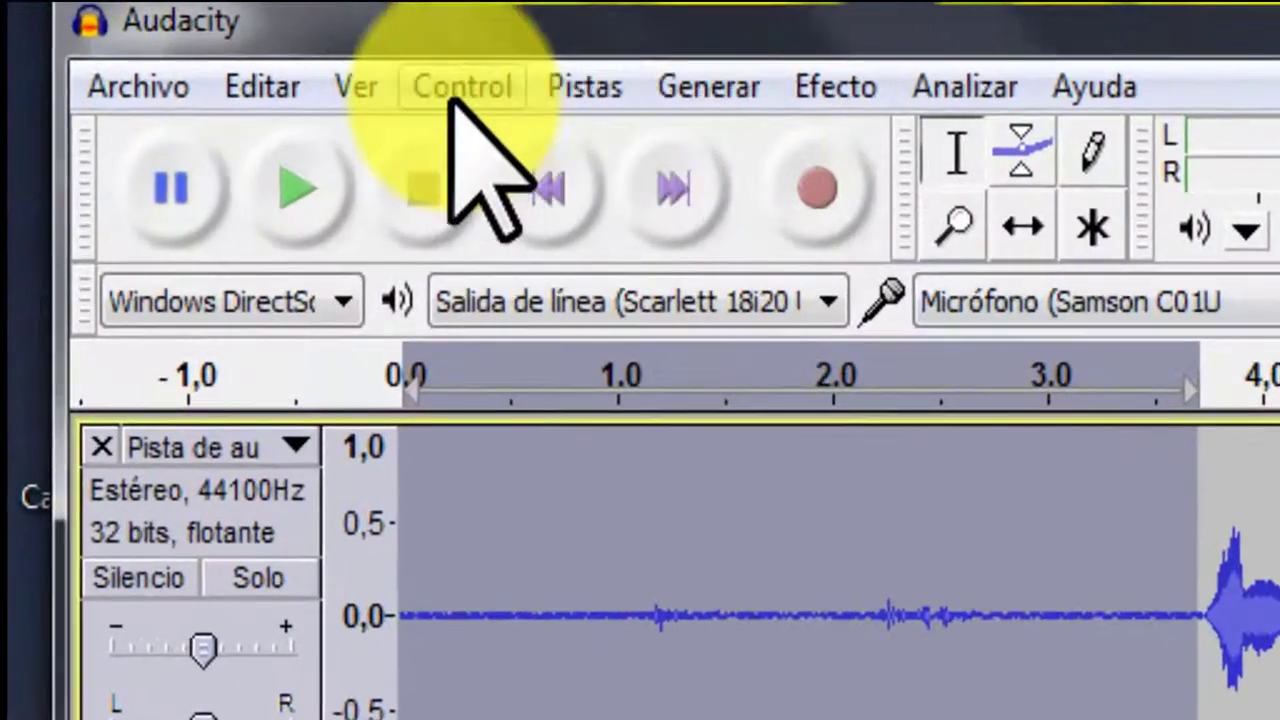
{"action": "left_click", "coordinate": [502, 61]}
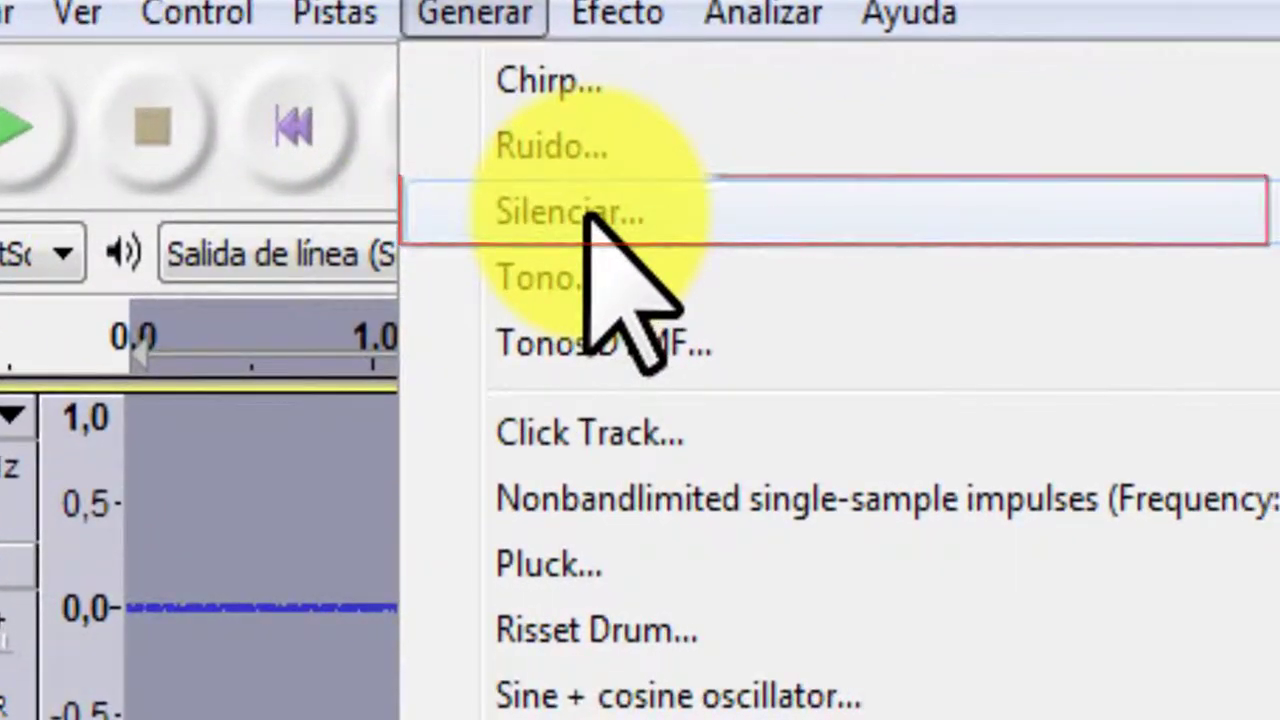
{"action": "left_click", "coordinate": [630, 224]}
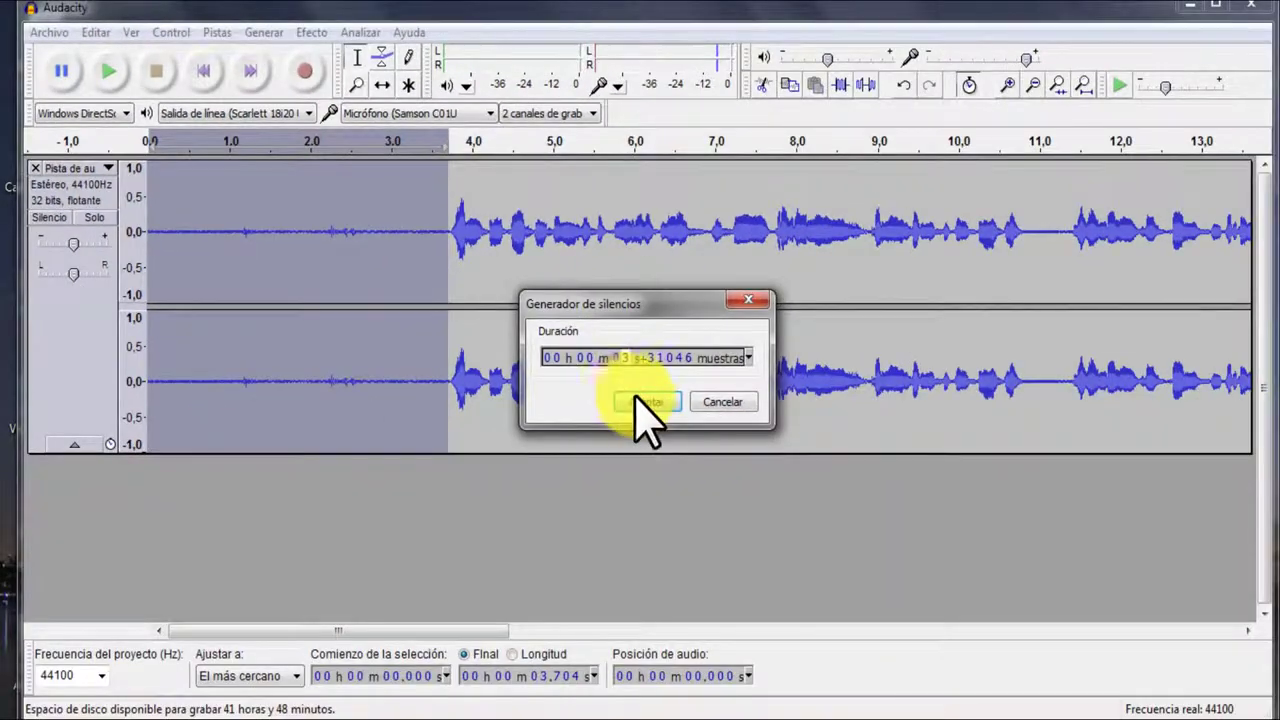
{"action": "left_click", "coordinate": [645, 401]}
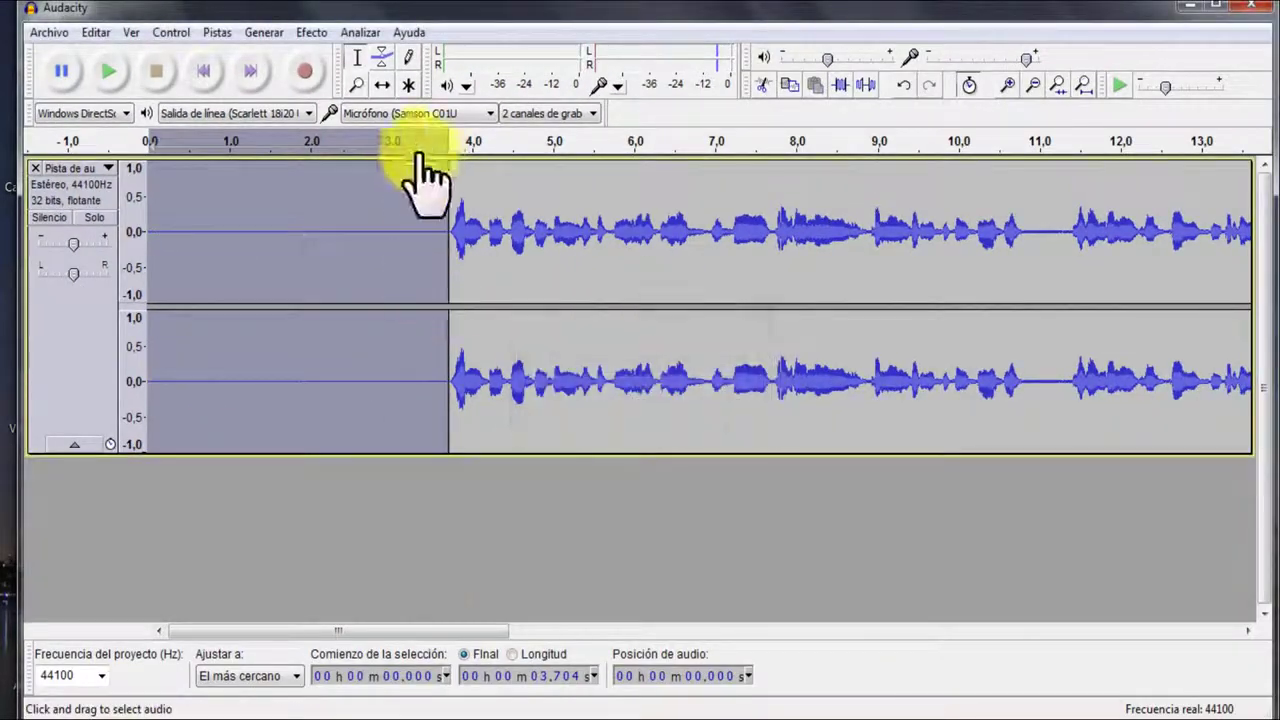
Replace the background noise after the last speech, from 36.676 s to 39.265 s, with generated silence of the same duration.
{"action": "left_click_drag", "start_coordinate": [428, 634], "coordinate": [1194, 686]}
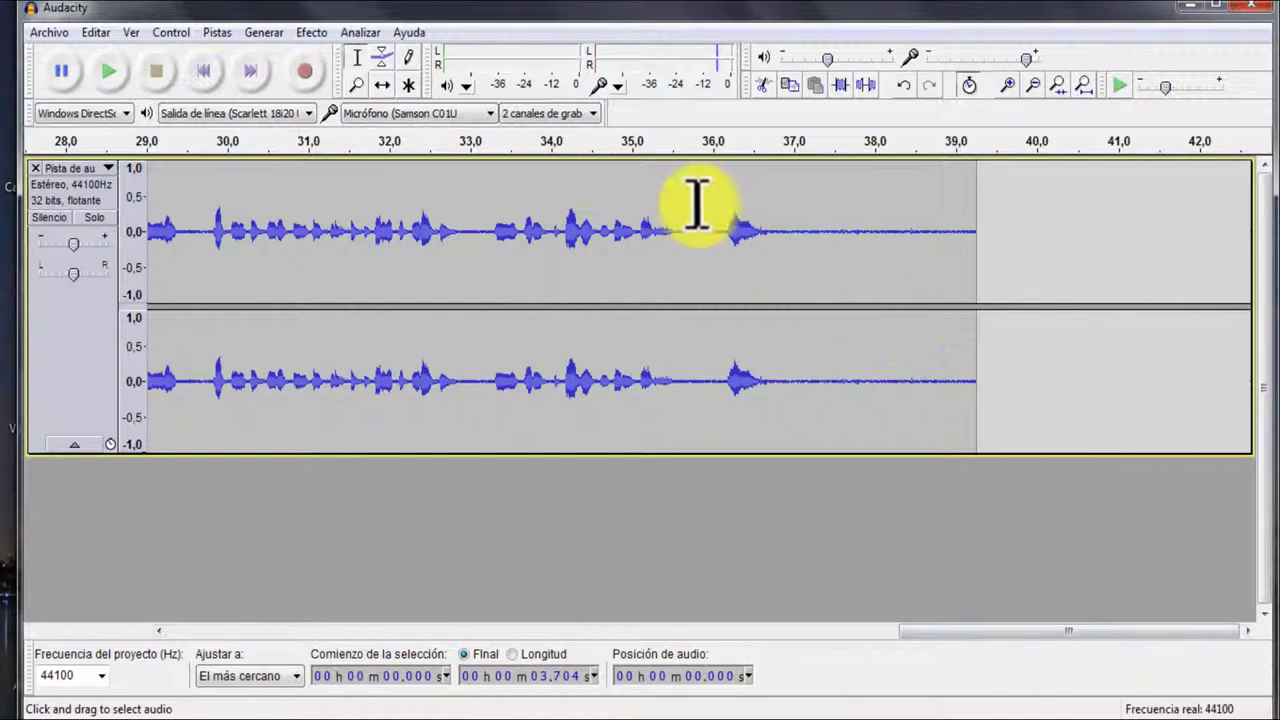
{"action": "left_click", "coordinate": [769, 229]}
{"action": "mouse_move", "coordinate": [769, 229]}
{"action": "left_mouse_down"}
{"action": "mouse_move", "coordinate": [966, 251]}
{"action": "mouse_move", "coordinate": [976, 268]}
{"action": "left_mouse_up"}
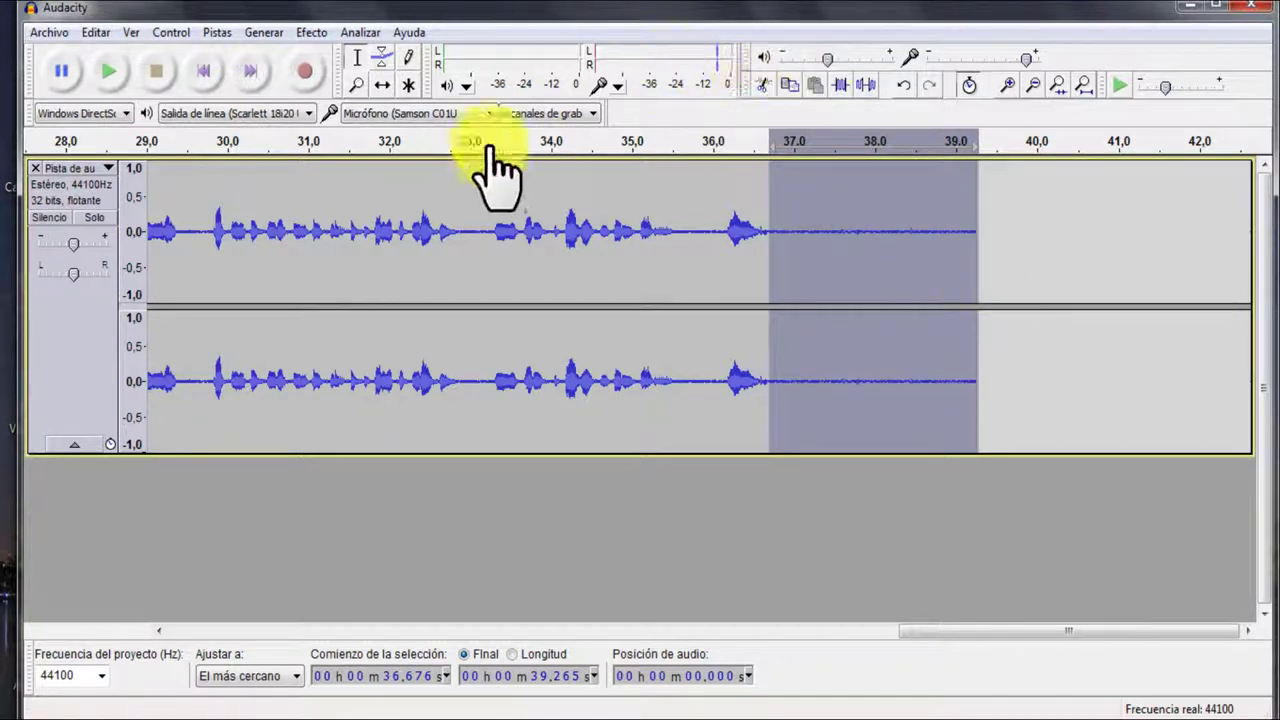
{"action": "left_click", "coordinate": [260, 32]}
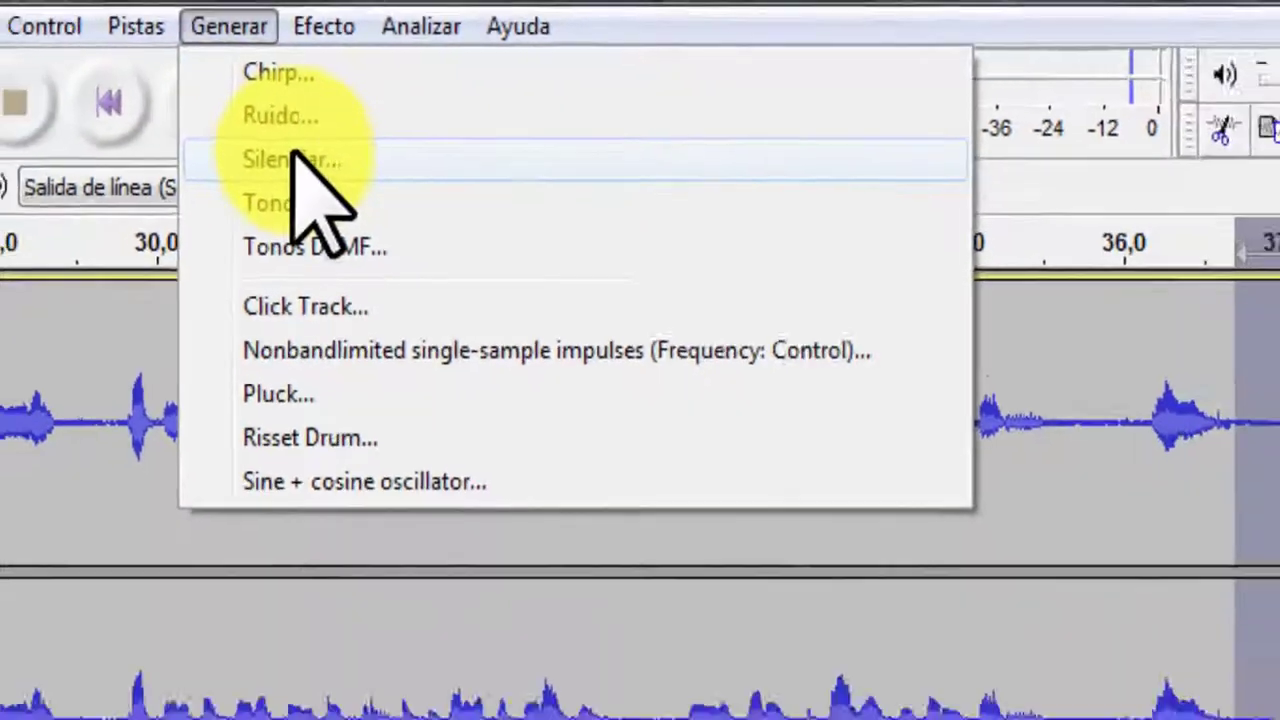
{"action": "left_click", "coordinate": [293, 158]}
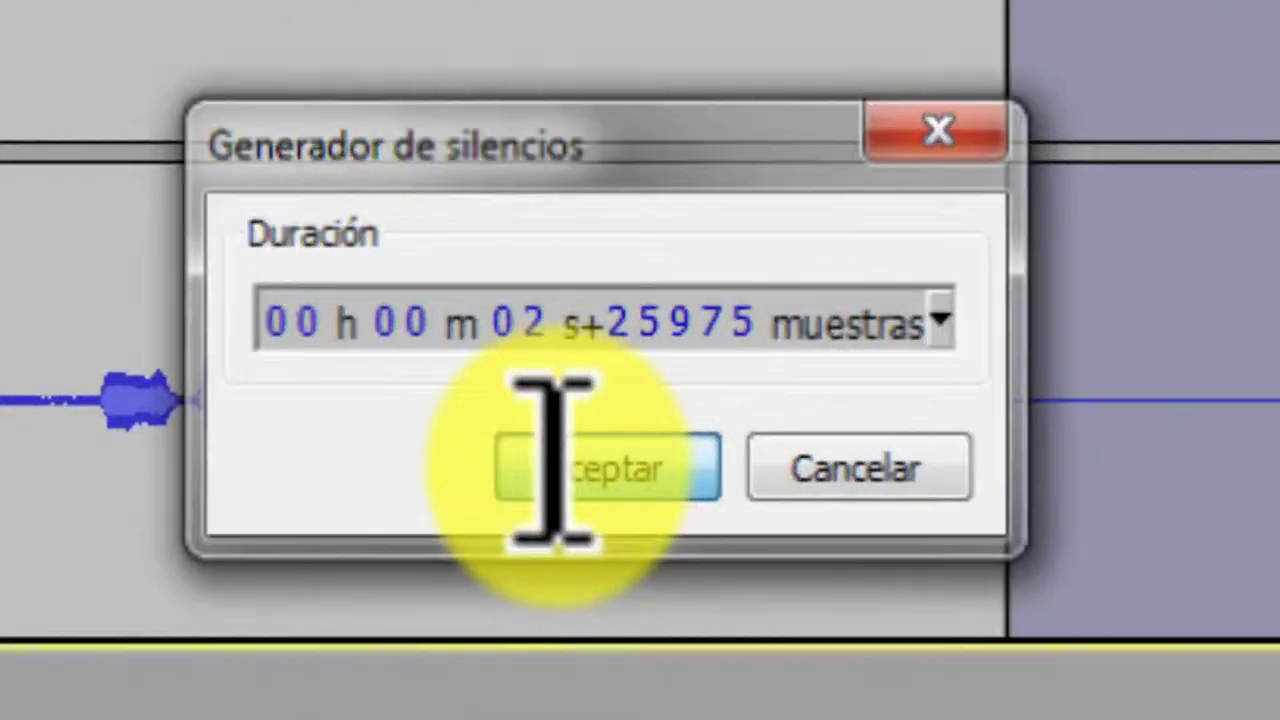
{"action": "left_click", "coordinate": [553, 465]}
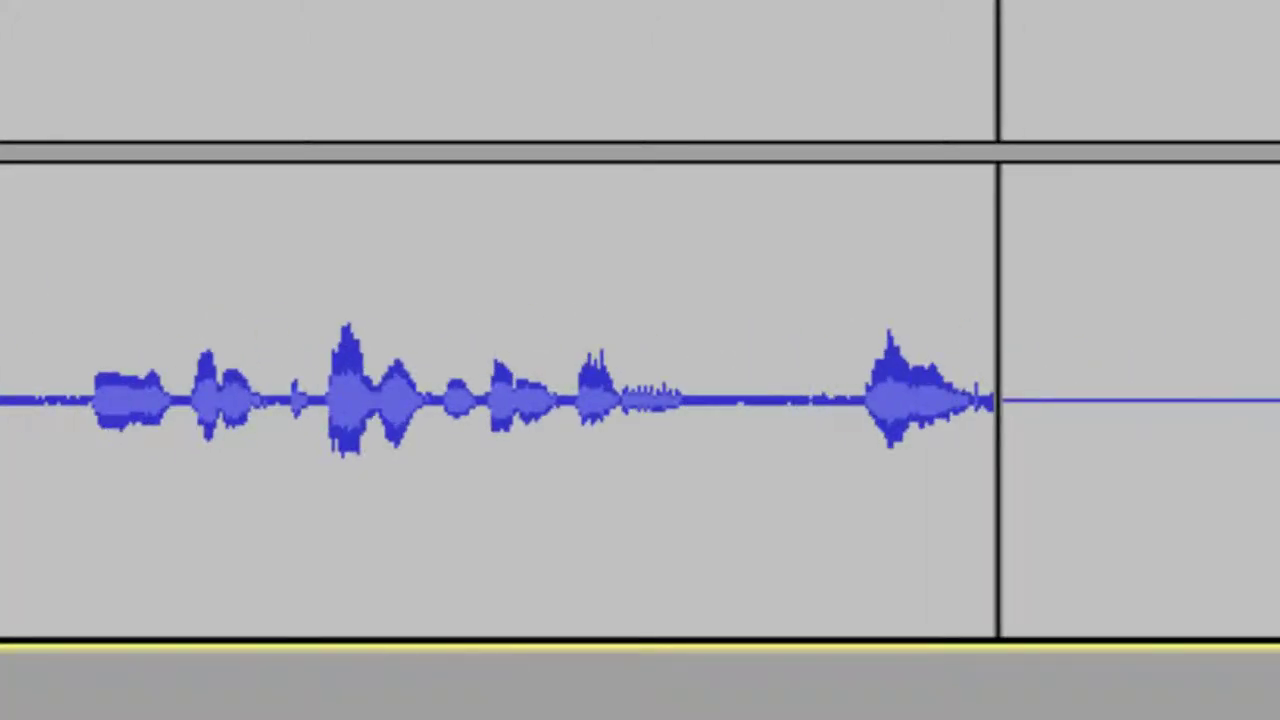
Cut the surplus silence at the end of the track, from about 34.7 s onward.
{"action": "left_click_drag", "start_coordinate": [1160, 20], "coordinate": [1279, 32]}
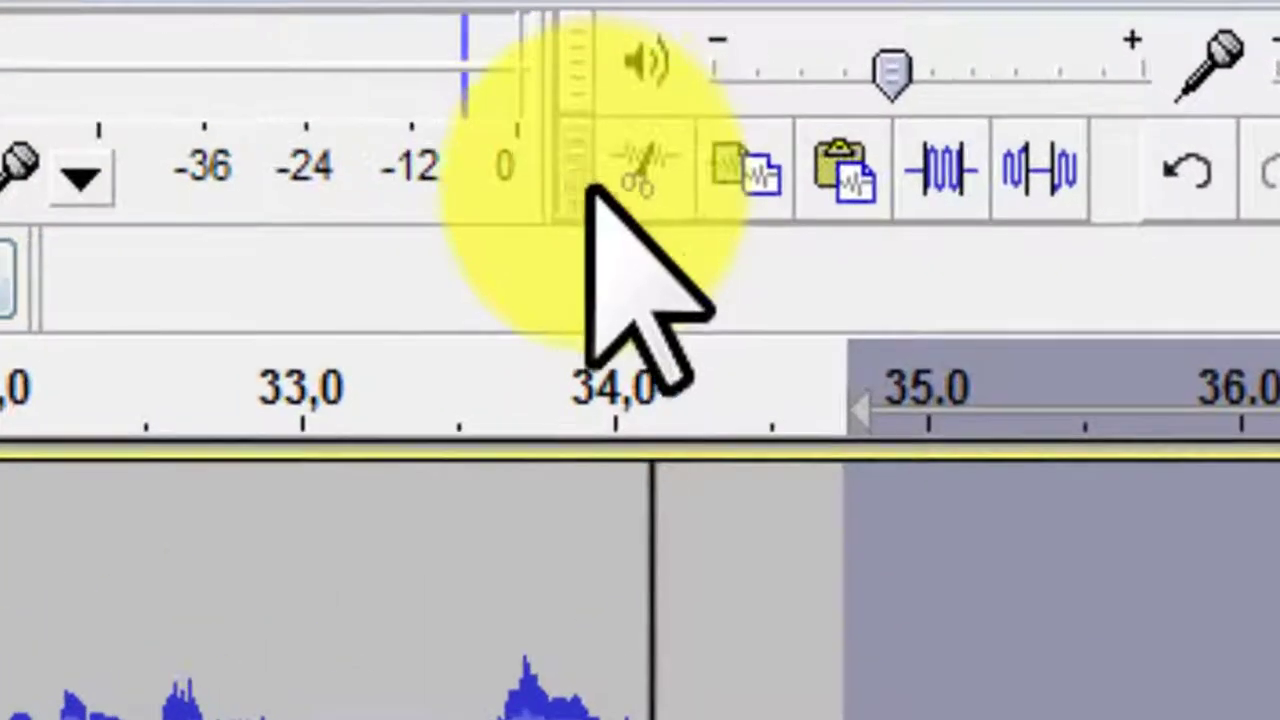
{"action": "left_click", "coordinate": [893, 185]}
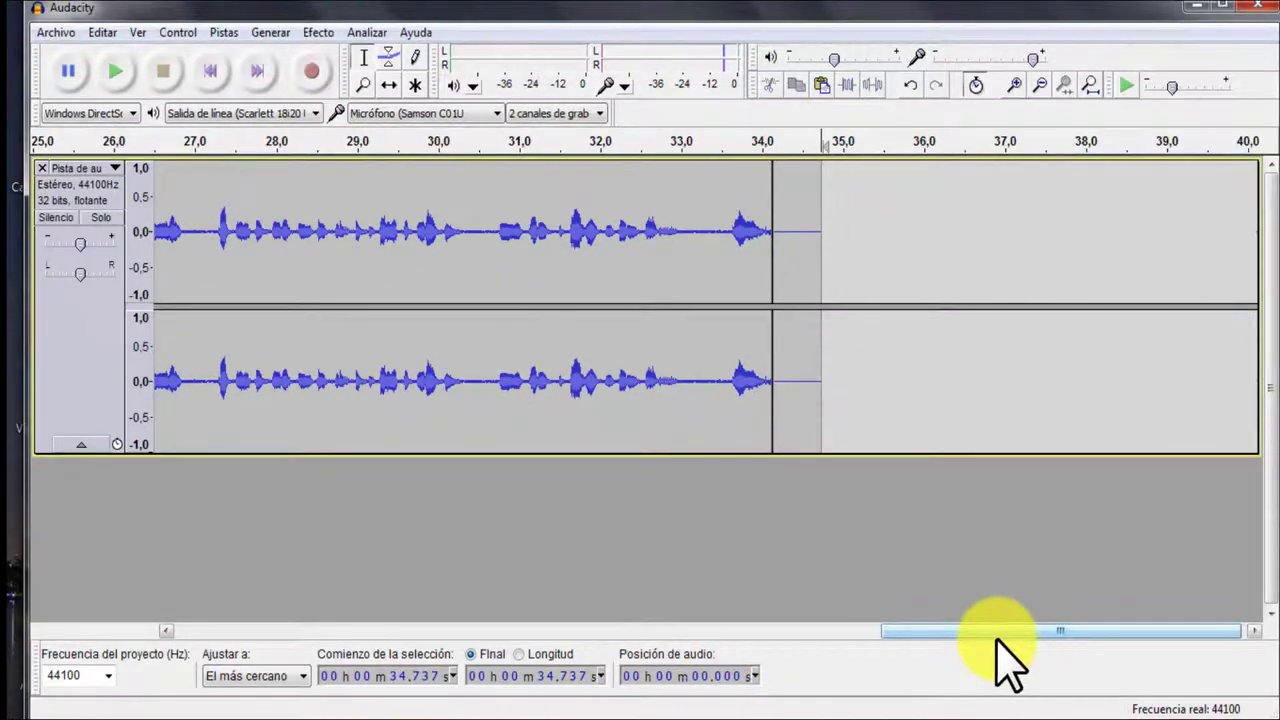
Magnify the vertical scale of the waveform at the track's start and play briefly from 1.149 s.
{"action": "left_click_drag", "start_coordinate": [776, 620], "coordinate": [222, 595]}
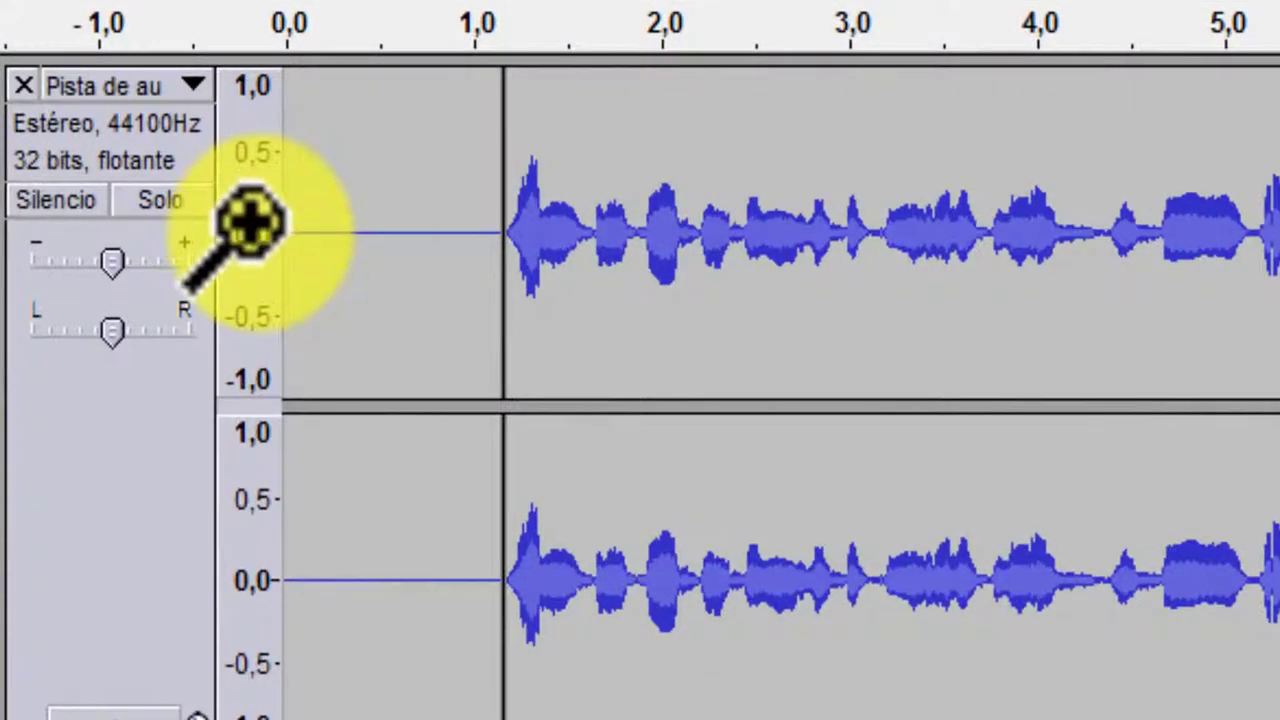
{"action": "left_click", "coordinate": [151, 223]}
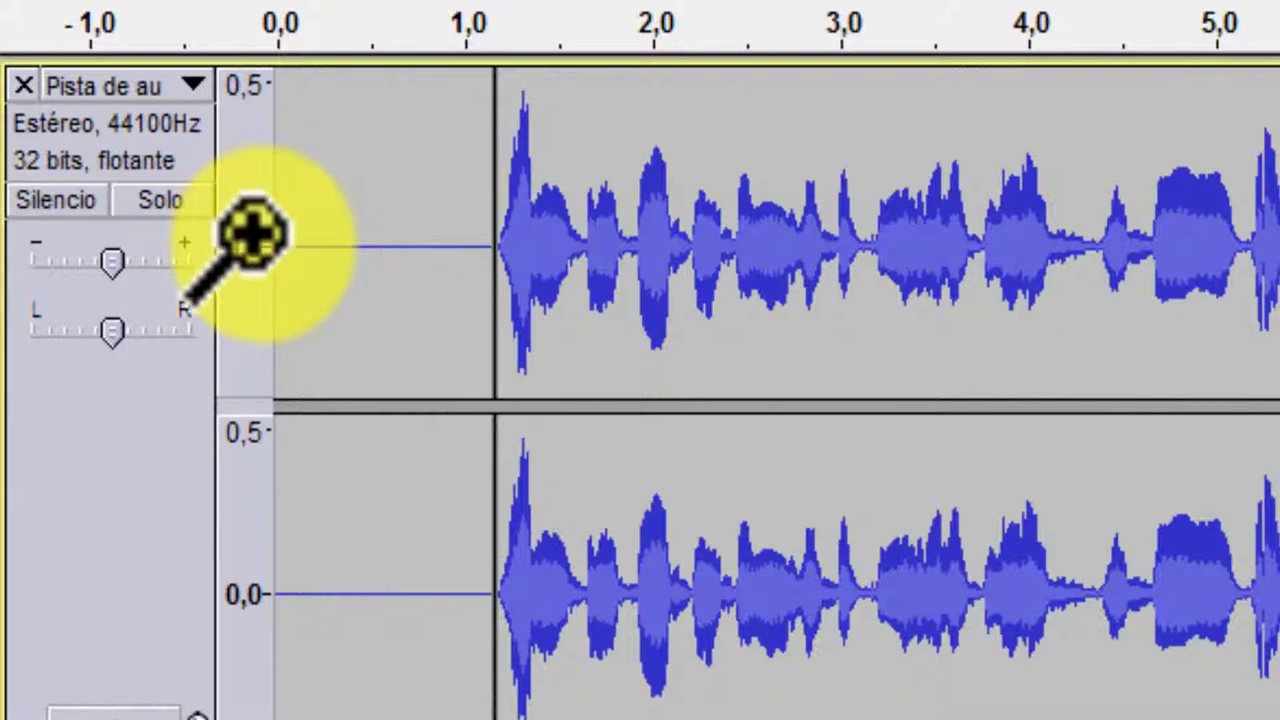
{"action": "left_click", "coordinate": [251, 230]}
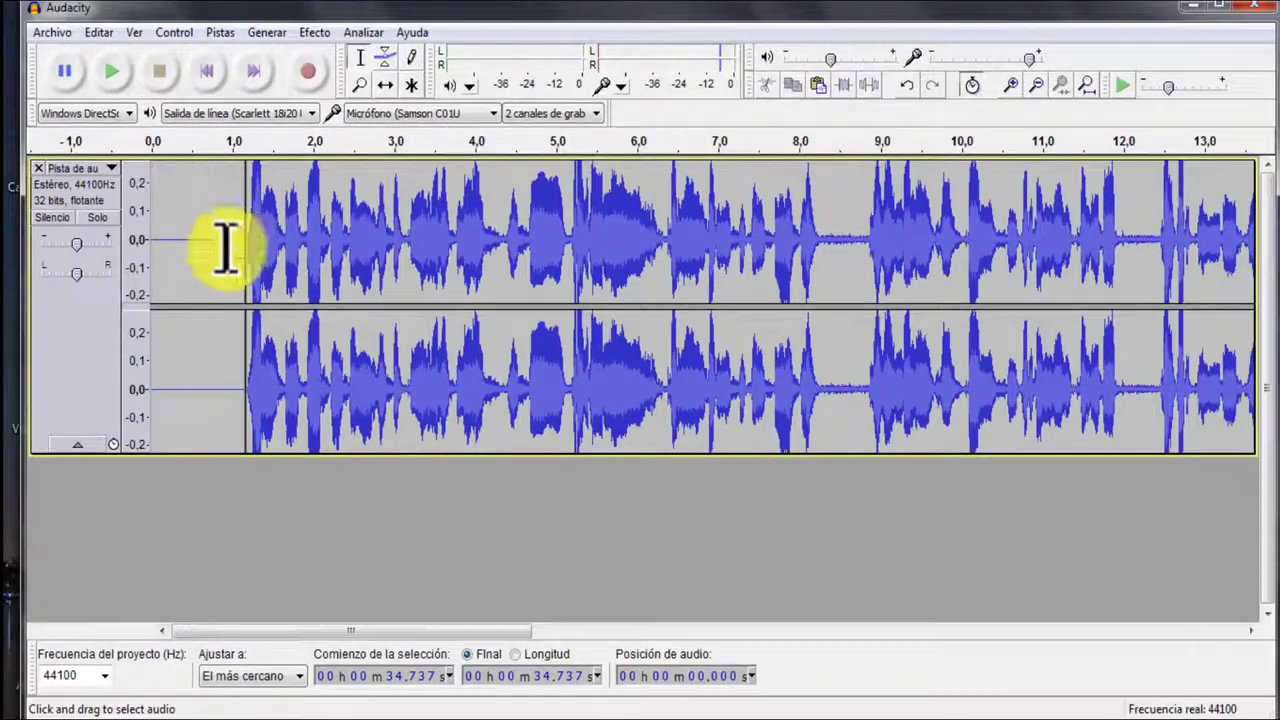
{"action": "left_click", "coordinate": [243, 223]}
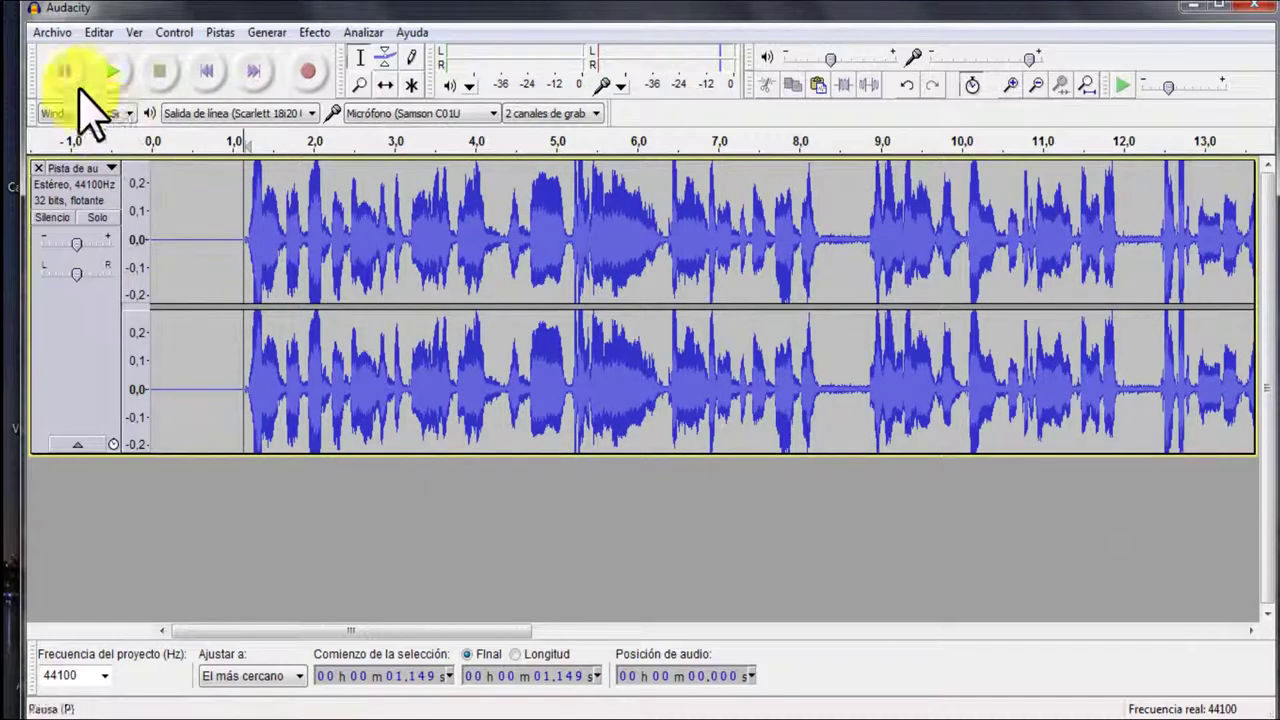
{"action": "left_click", "coordinate": [112, 66]}
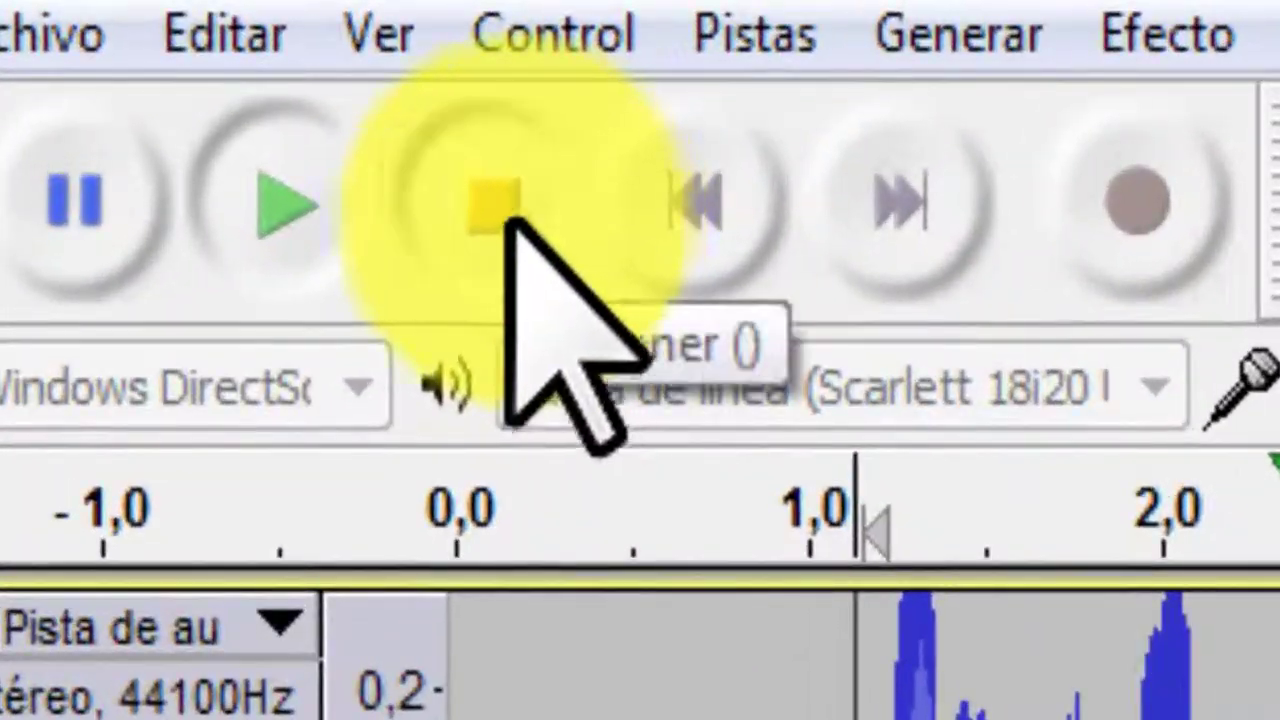
{"action": "left_click", "coordinate": [296, 124]}
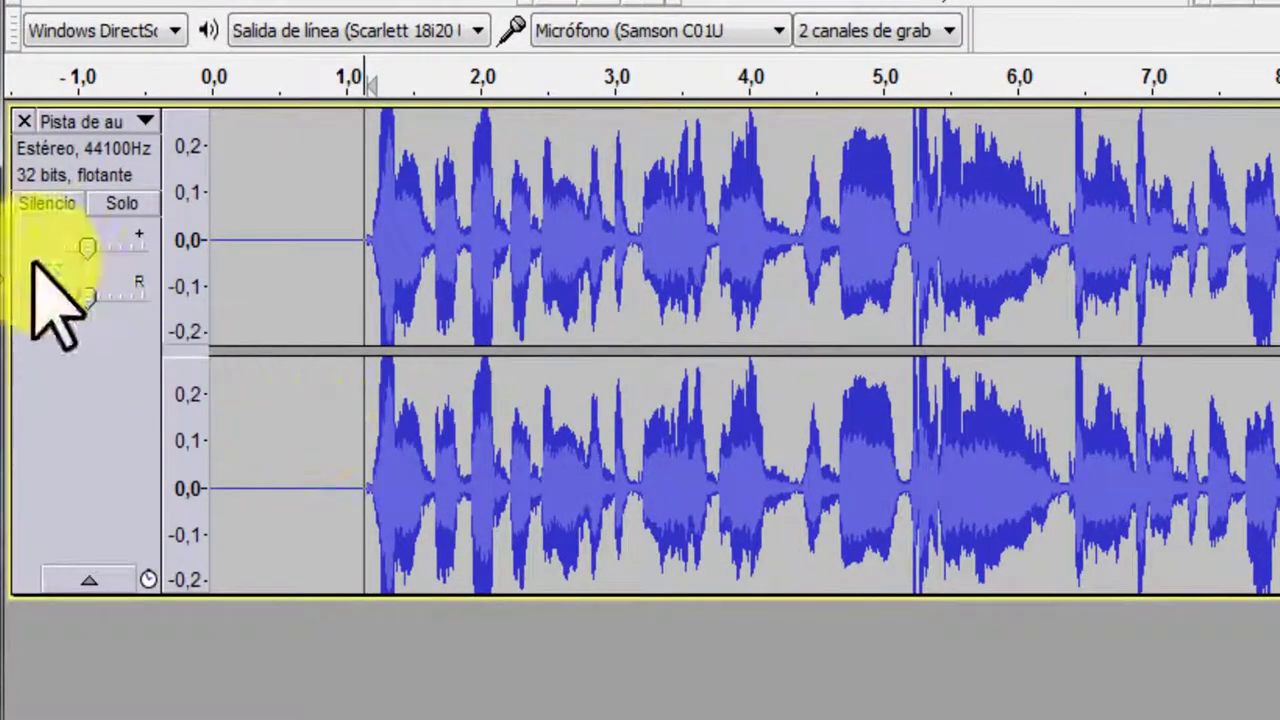
Select the opening speech passage from about 1.0 s to 4.4 s and listen to it briefly.
{"action": "left_click", "coordinate": [78, 418]}
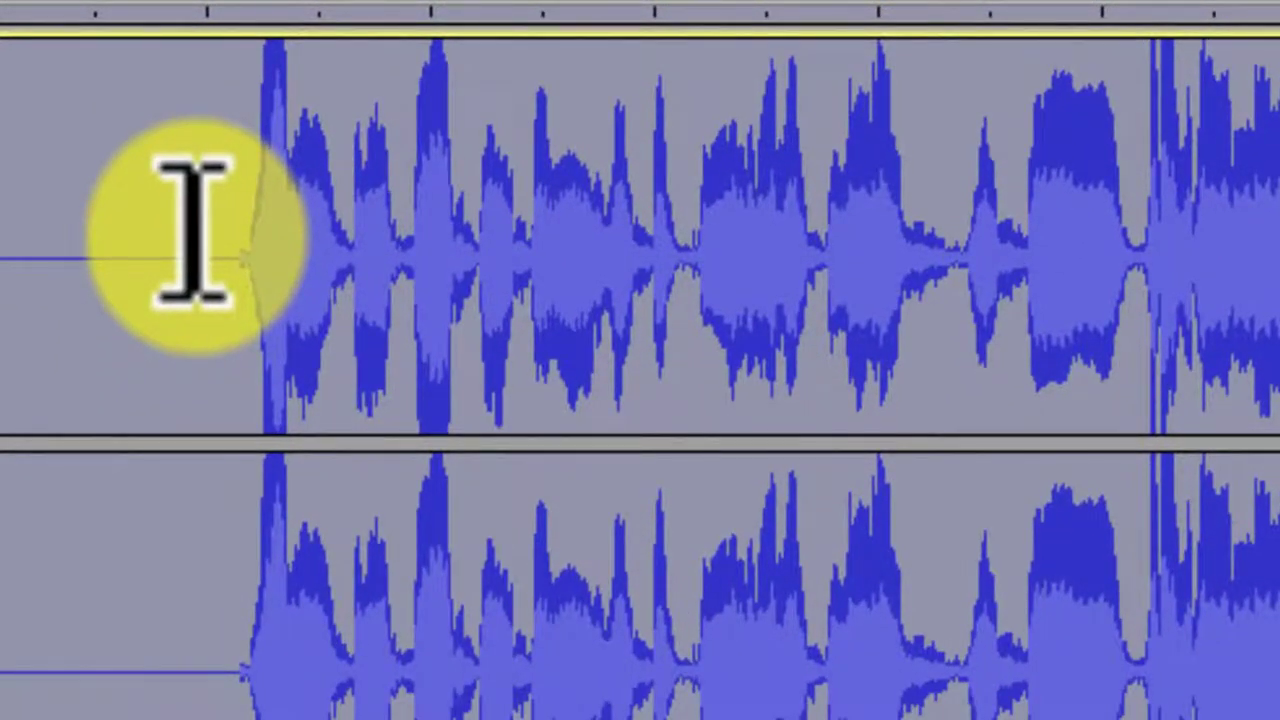
{"action": "left_click_drag", "start_coordinate": [206, 232], "coordinate": [958, 405]}
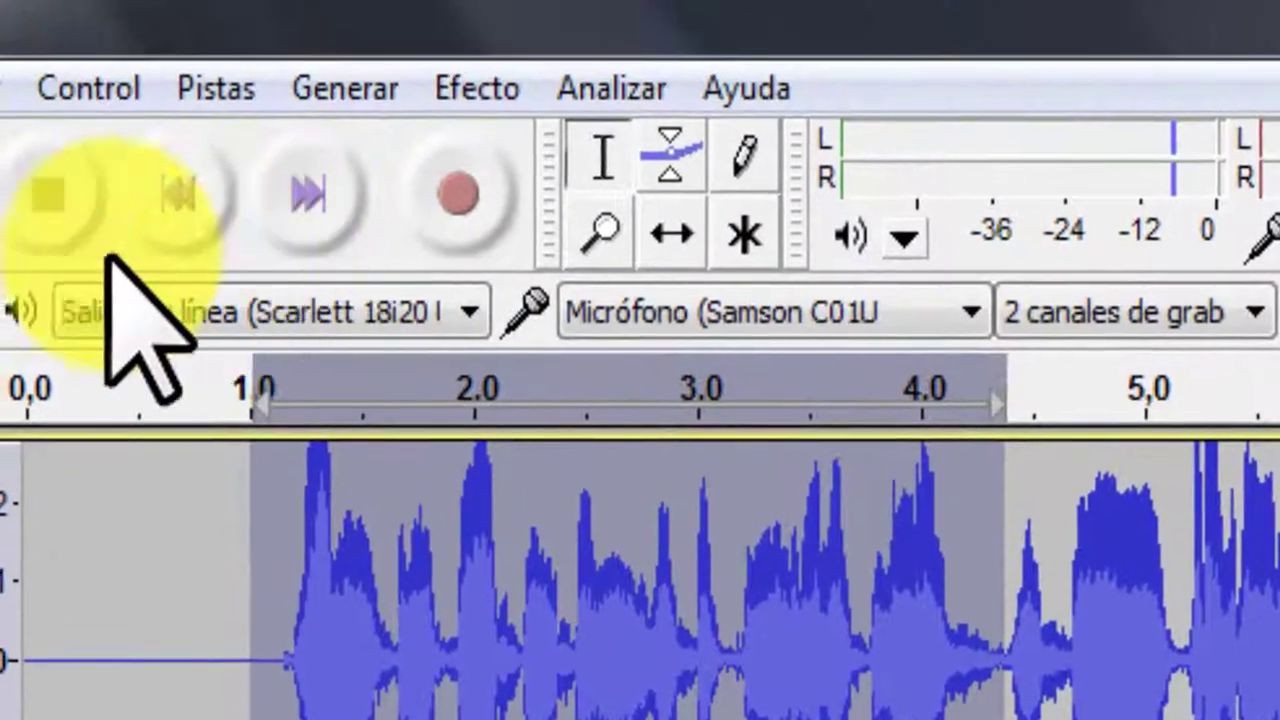
{"action": "left_click", "coordinate": [0, 14]}
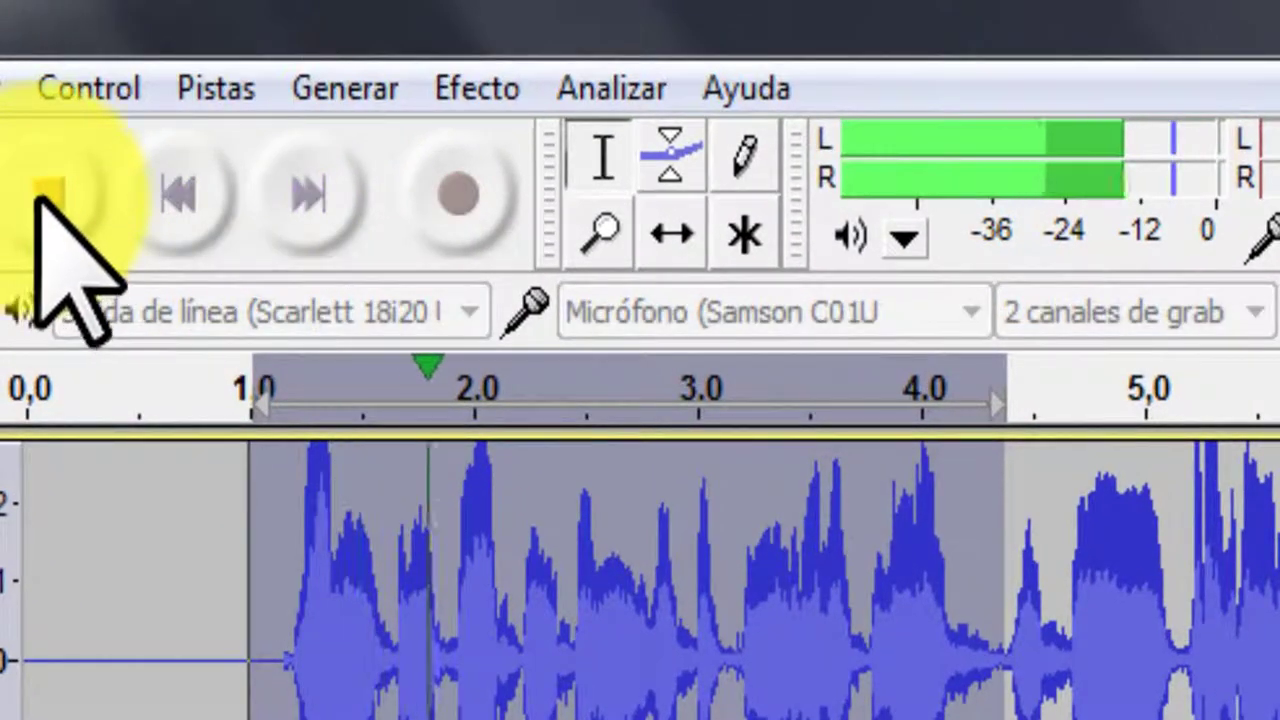
{"action": "left_click", "coordinate": [40, 200]}
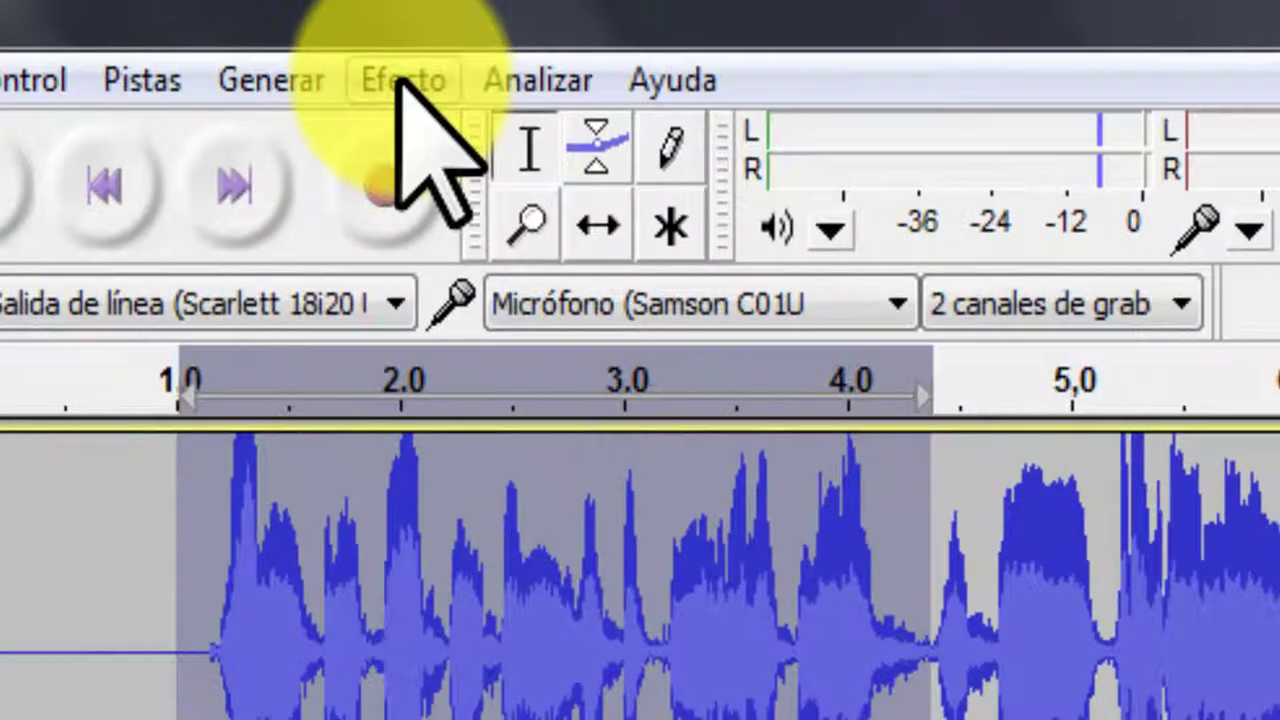
Open the Cambiar tono effect for the selected speech passage.
{"action": "left_click", "coordinate": [400, 80]}
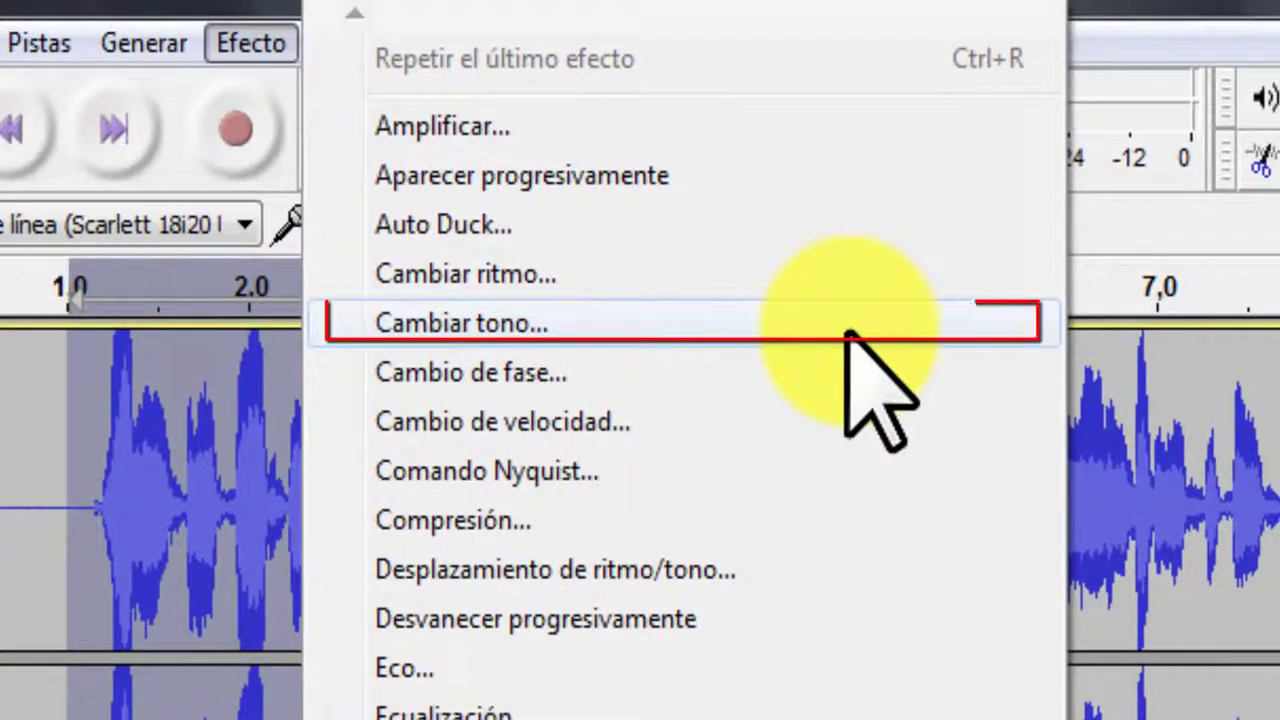
{"action": "left_click", "coordinate": [850, 334]}
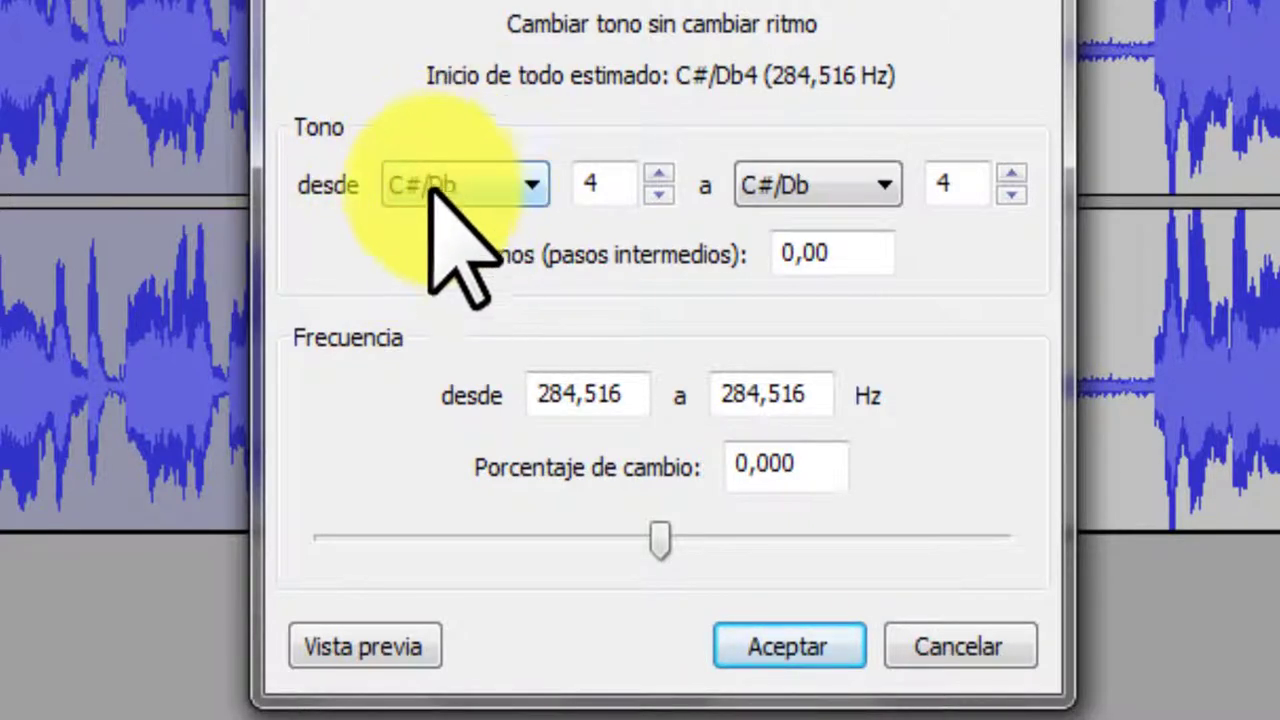
{"action": "left_click", "coordinate": [522, 182]}
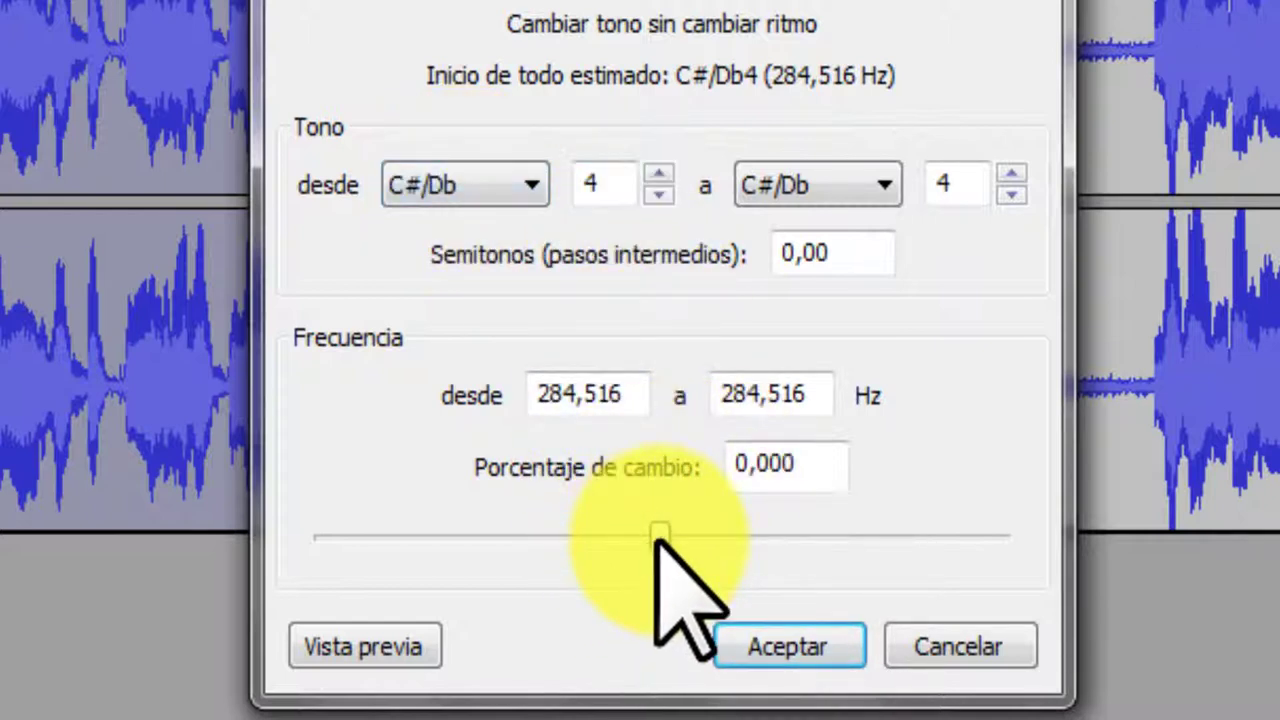
Set the pitch change of the selected passage to -12 percent and preview it.
{"action": "left_click_drag", "start_coordinate": [660, 540], "coordinate": [647, 540]}
{"action": "left_click_drag", "start_coordinate": [633, 540], "coordinate": [620, 537]}
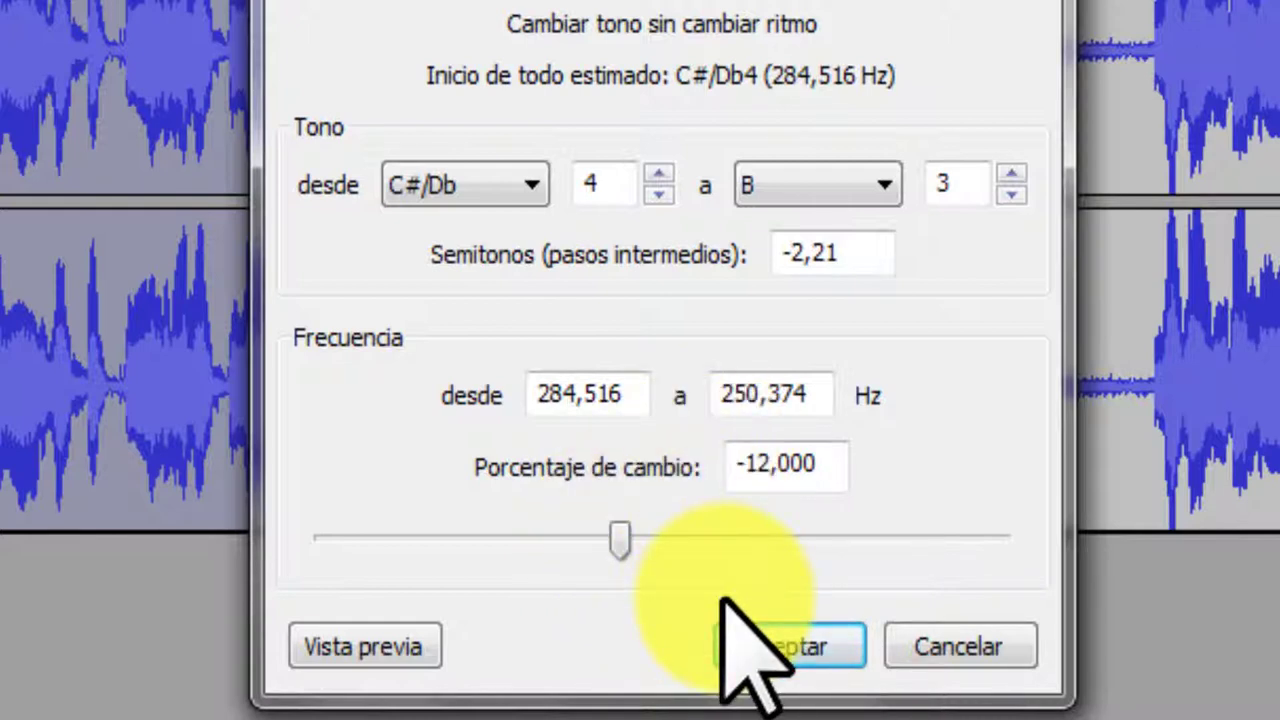
{"action": "left_click", "coordinate": [385, 645]}
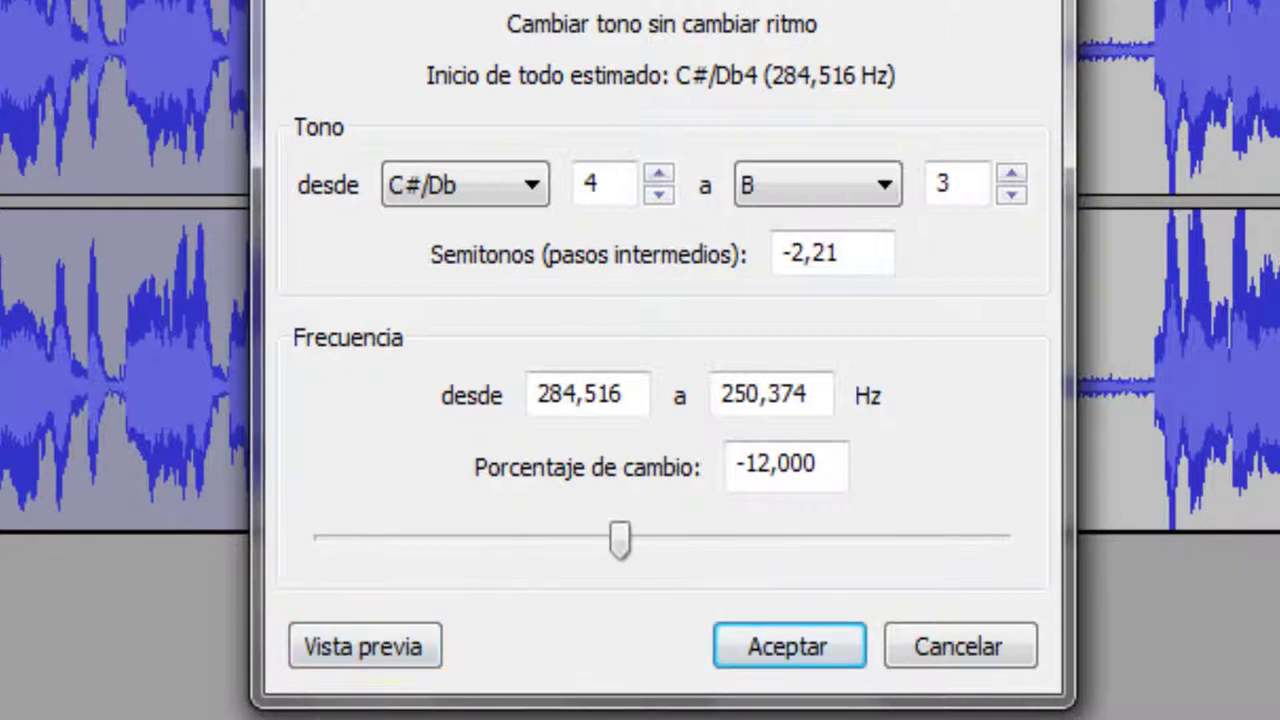
{"action": "left_click", "coordinate": [352, 656]}
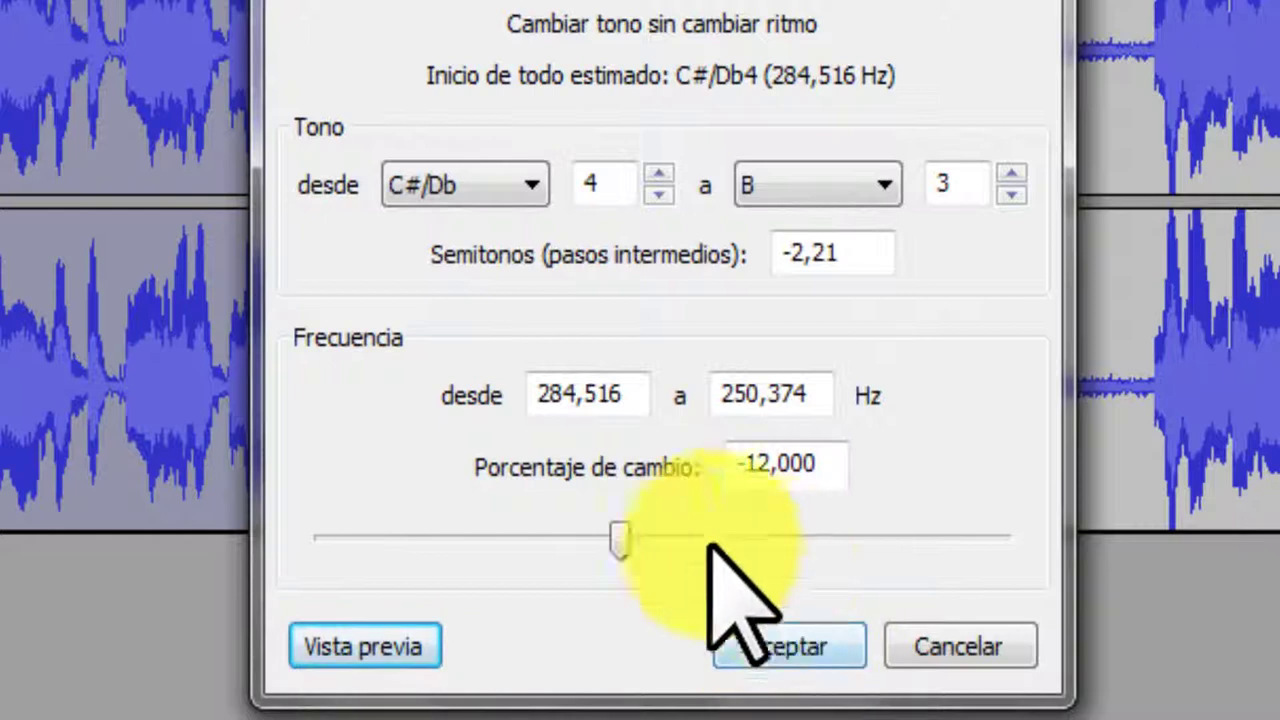
Lower the pitch change to -38 percent and preview the deeper voice.
{"action": "left_click_drag", "start_coordinate": [621, 536], "coordinate": [530, 534]}
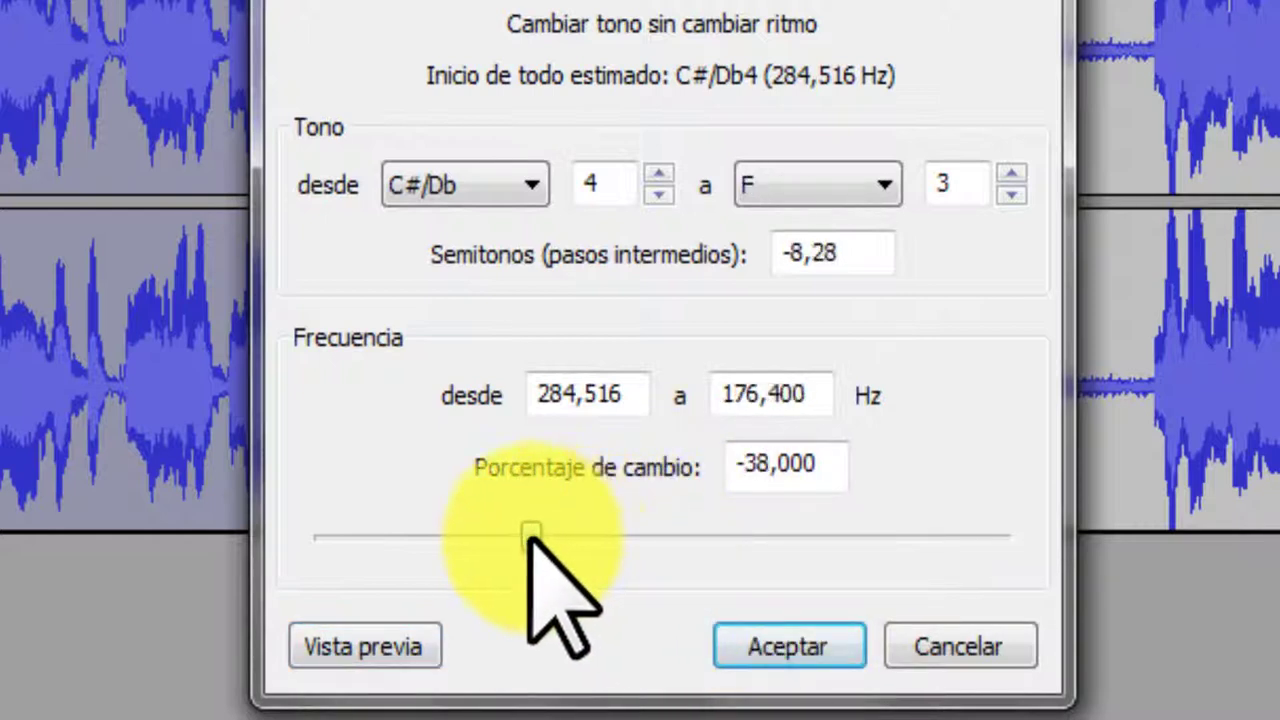
{"action": "left_click", "coordinate": [405, 640]}
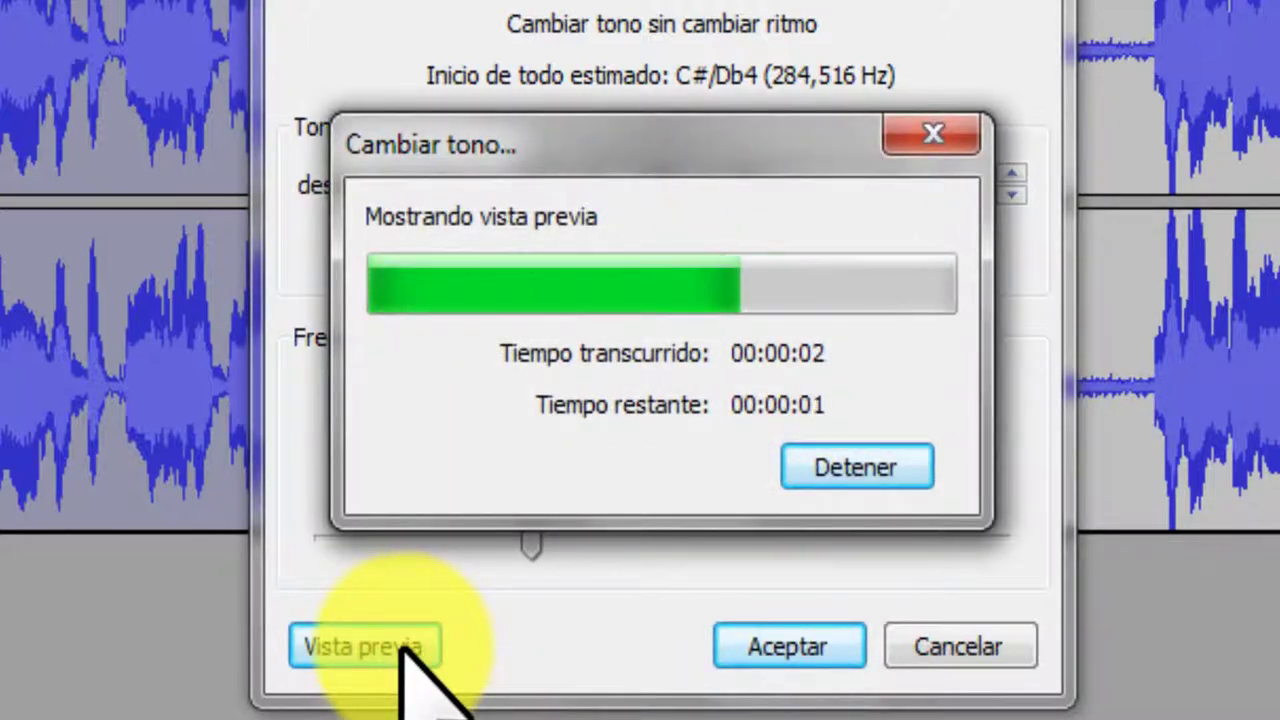
{"action": "left_click", "coordinate": [760, 640]}
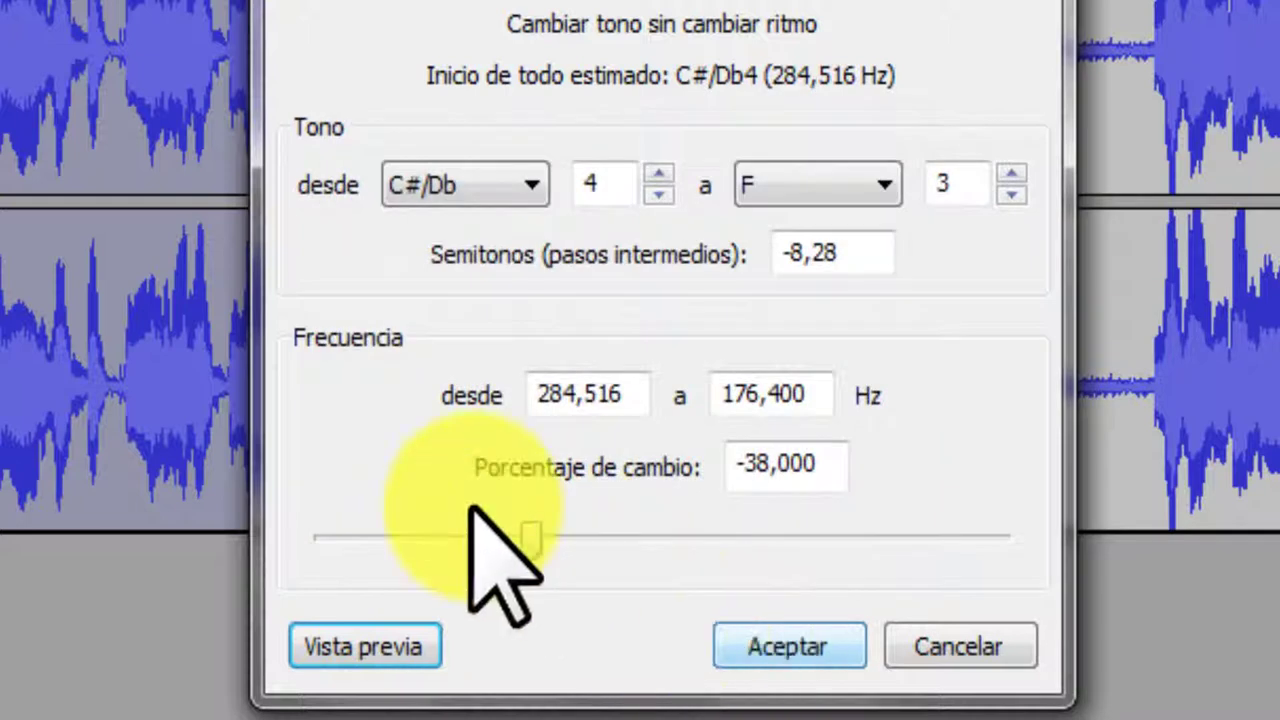
Preview the selected passage with the pitch raised by 17,439 percent and by 62,478 percent.
{"action": "left_click_drag", "start_coordinate": [530, 545], "coordinate": [690, 558]}
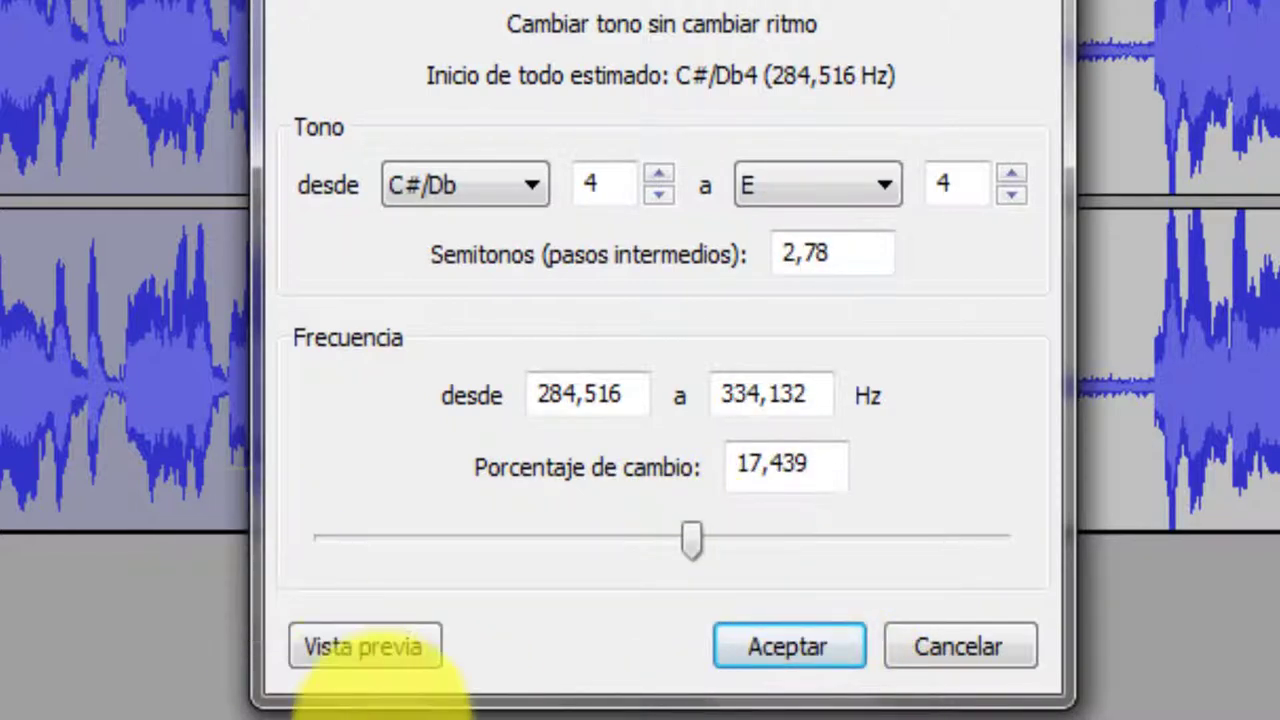
{"action": "left_click", "coordinate": [390, 648]}
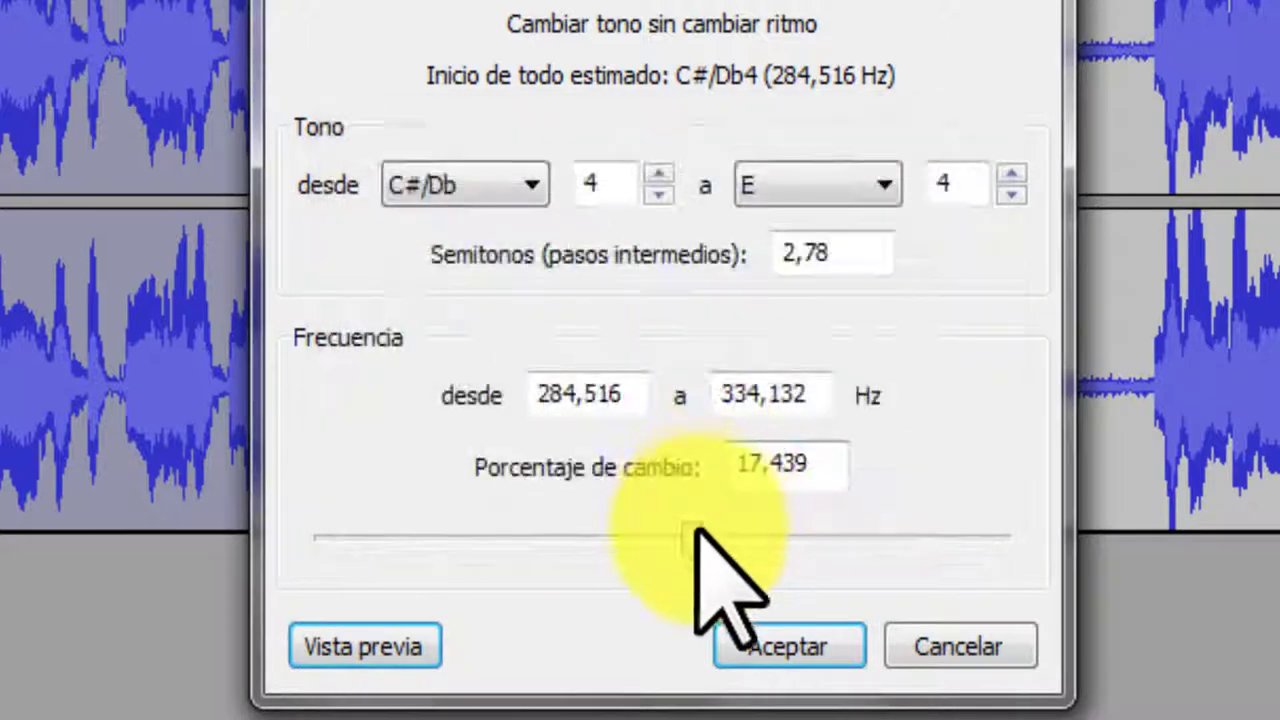
{"action": "left_click_drag", "start_coordinate": [694, 536], "coordinate": [750, 538]}
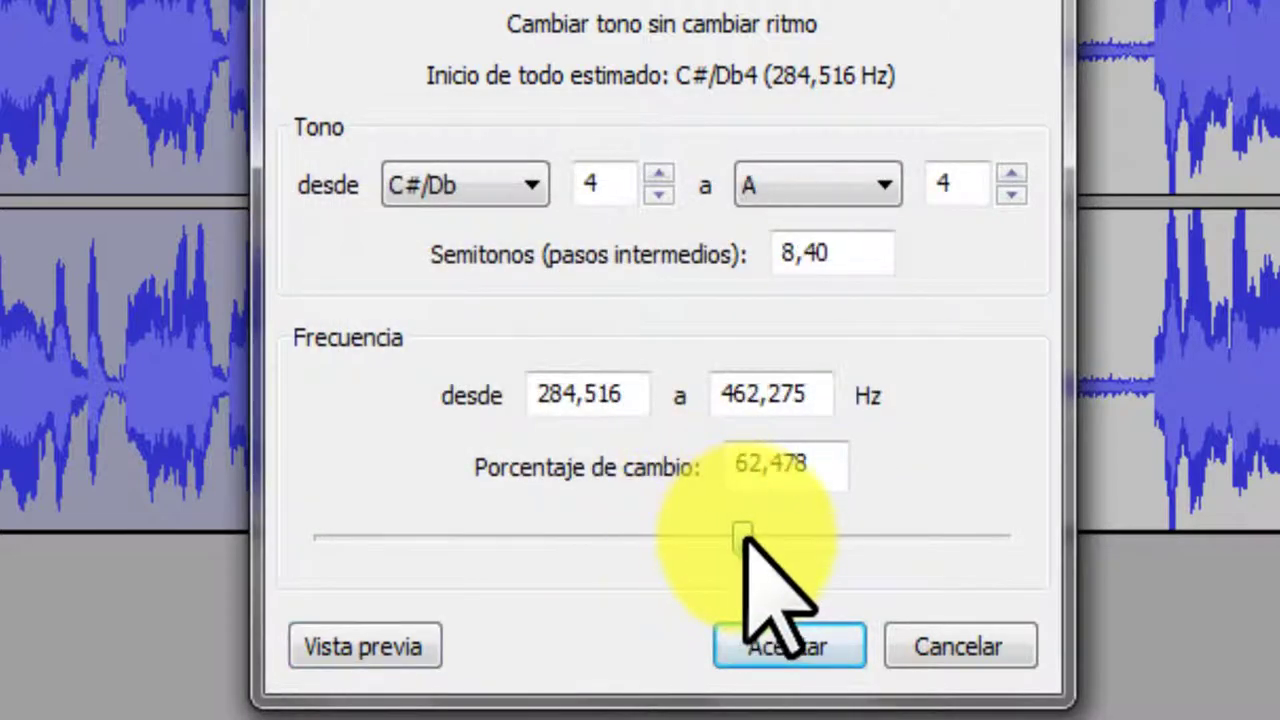
{"action": "left_click", "coordinate": [364, 640]}
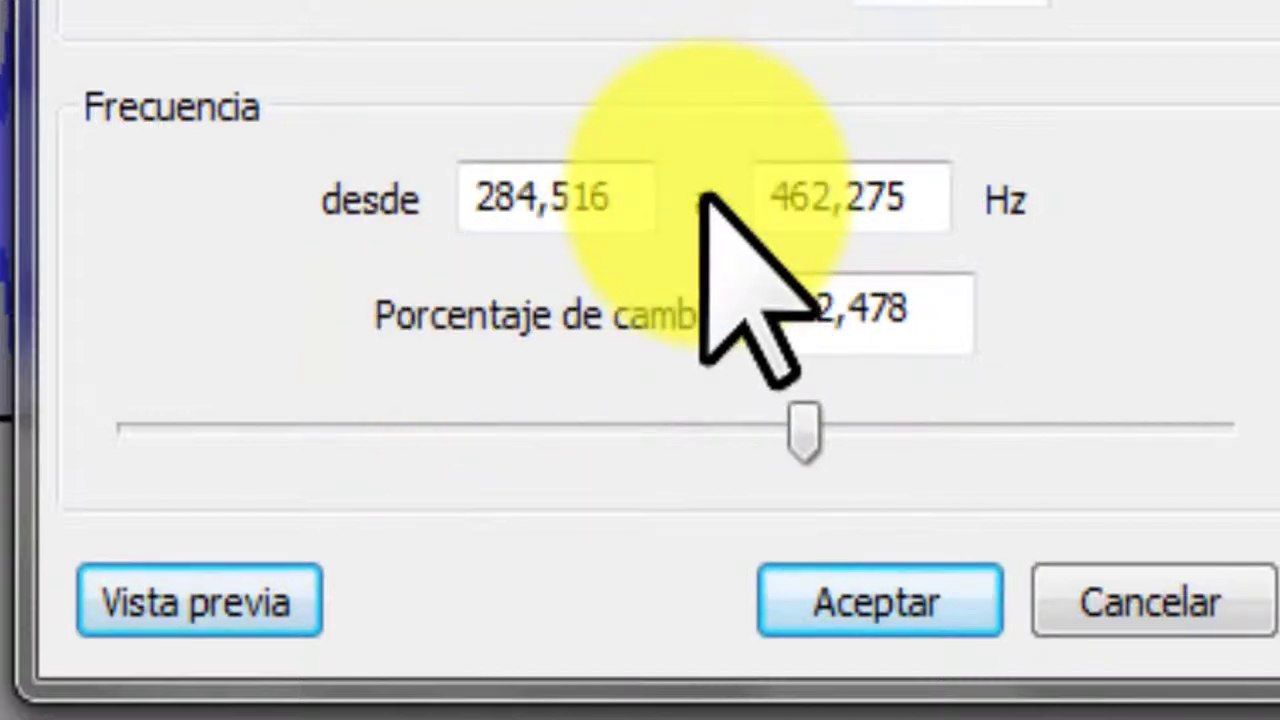
Set both the source note and the target note of the pitch change to F.
{"action": "left_click", "coordinate": [462, 0]}
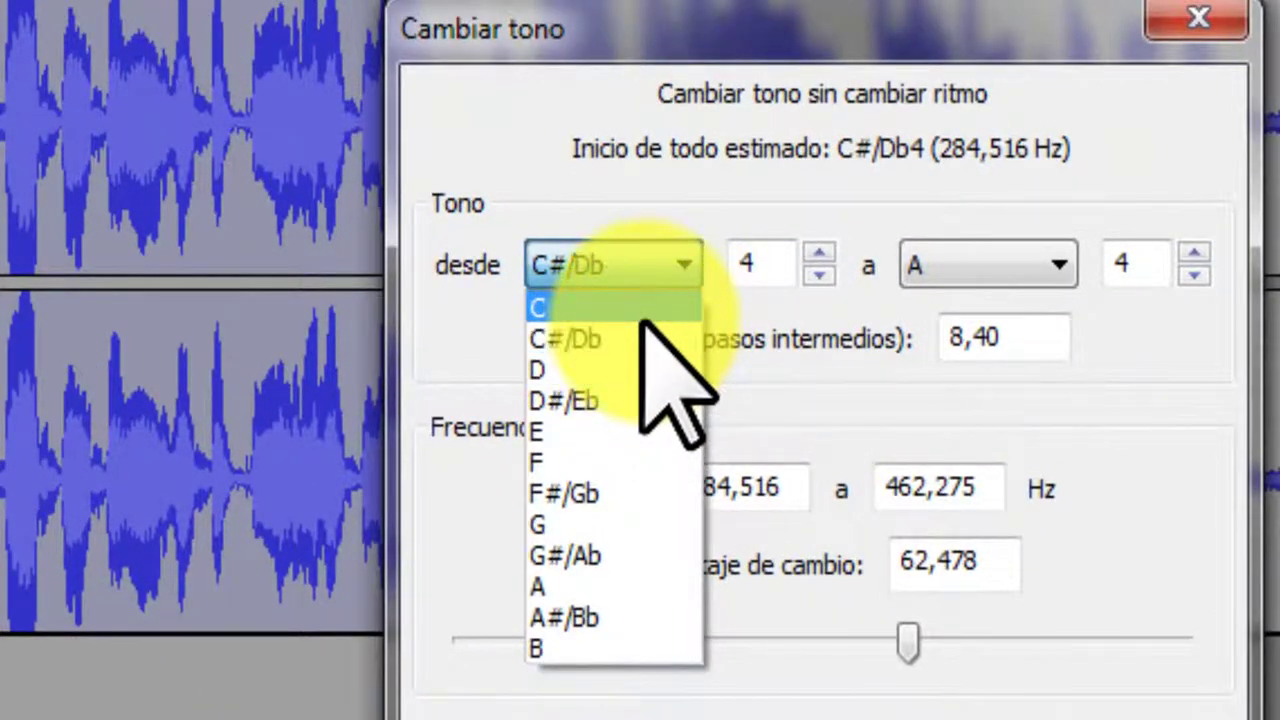
{"action": "left_click", "coordinate": [618, 460]}
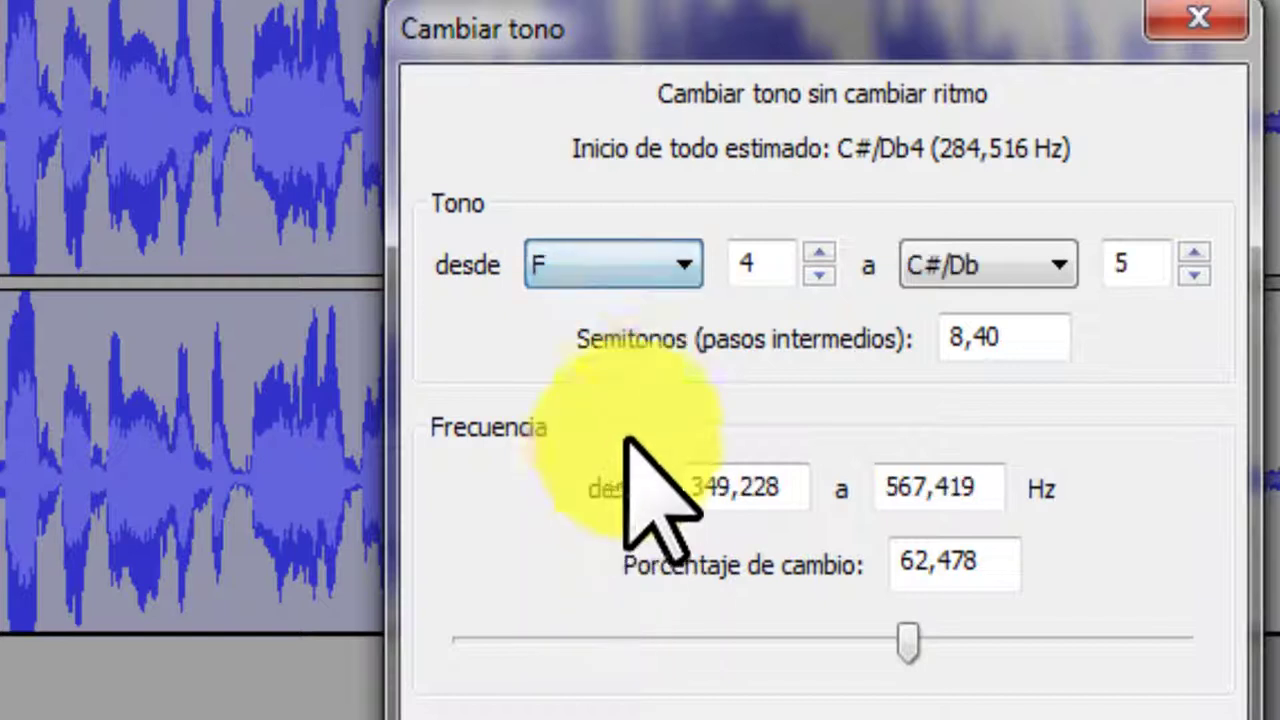
{"action": "left_click", "coordinate": [1045, 268]}
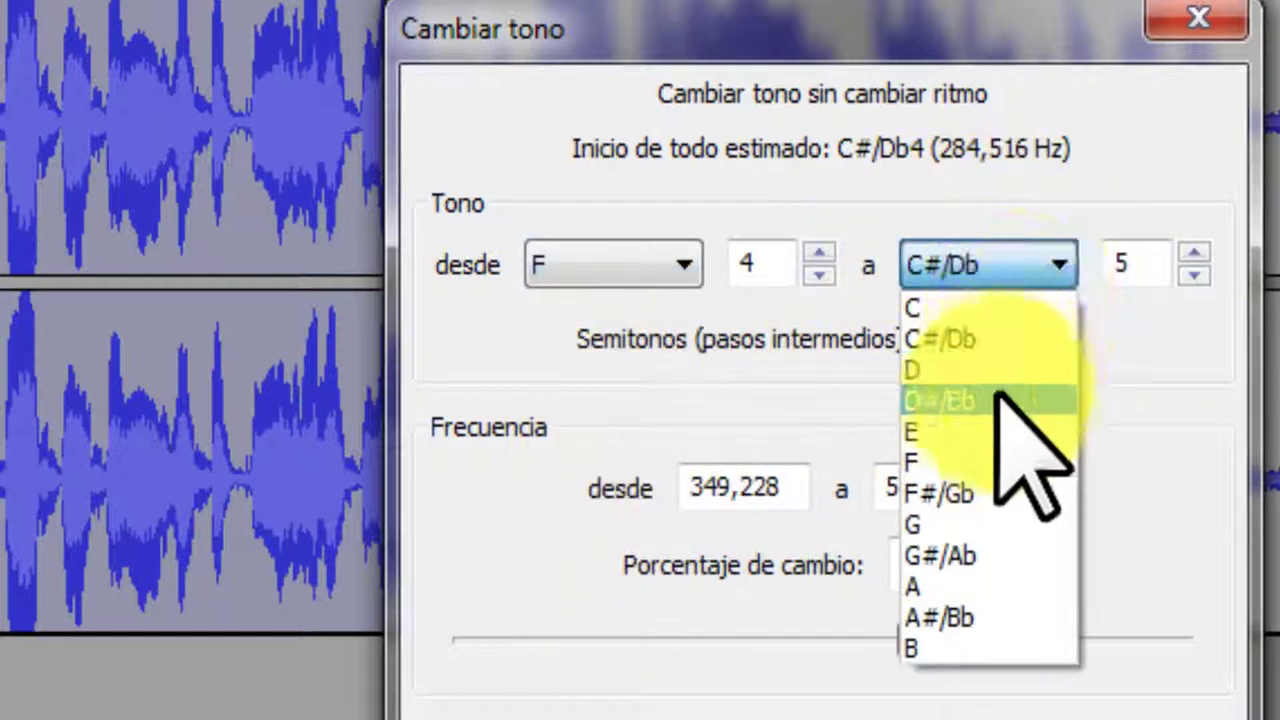
{"action": "left_click", "coordinate": [975, 462]}
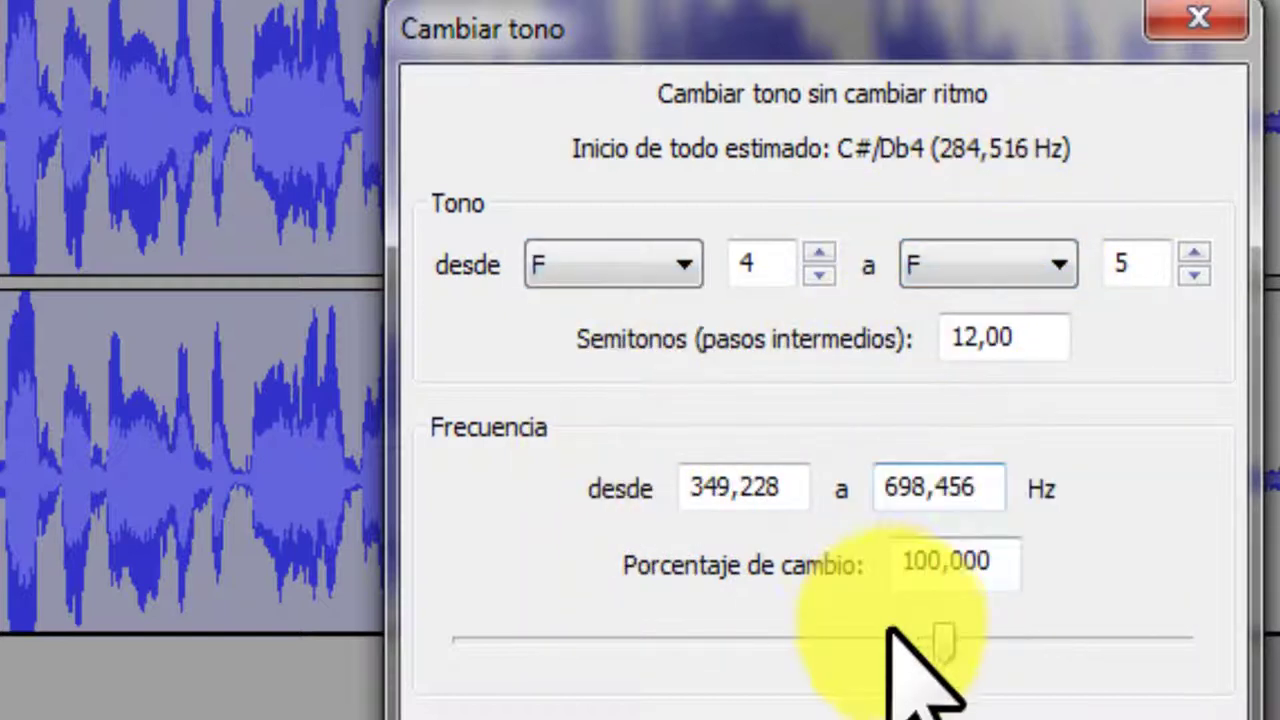
Set the pitch change percentage to -1, preview it and close the Cambiar tono dialog.
{"action": "left_click_drag", "start_coordinate": [945, 640], "coordinate": [818, 645]}
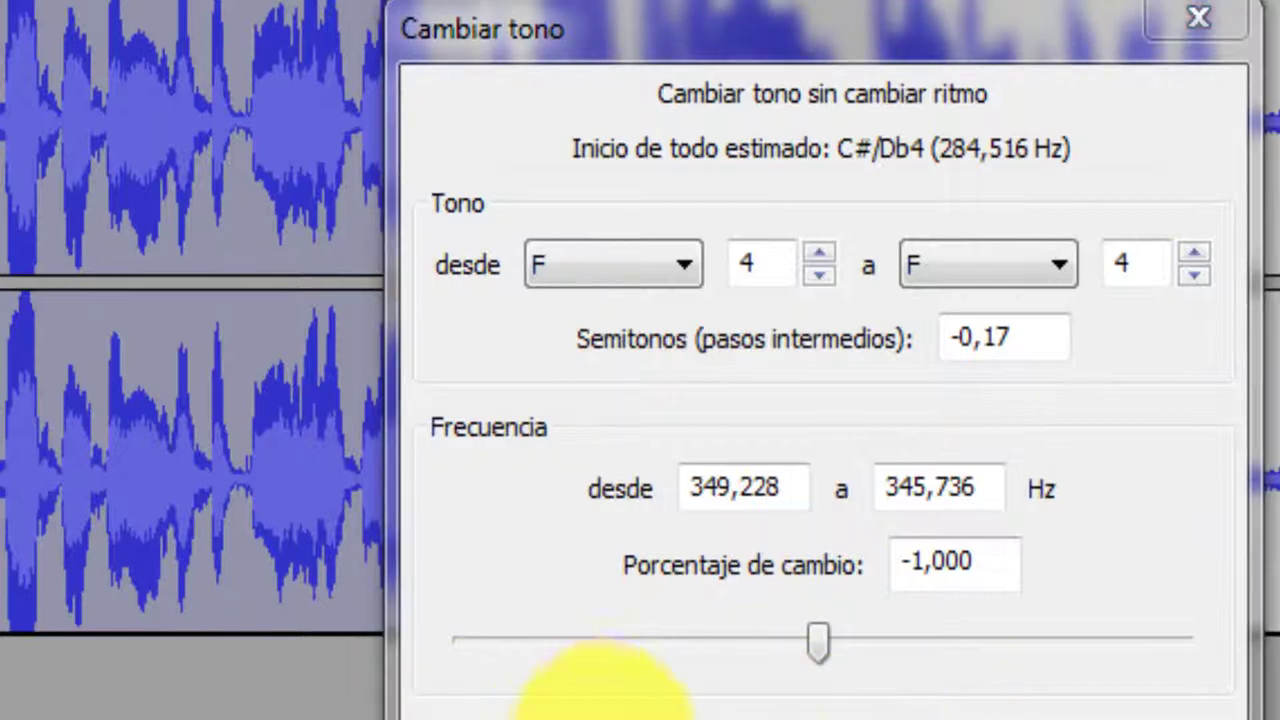
{"action": "left_click", "coordinate": [578, 703]}
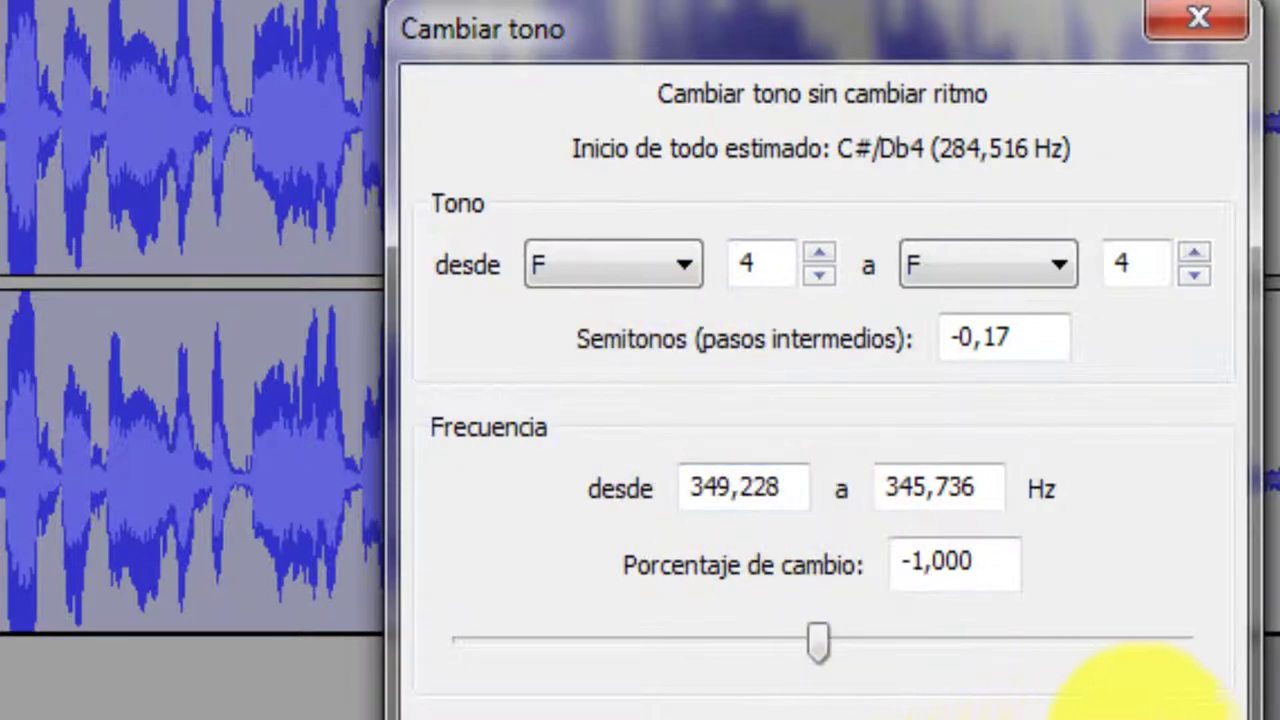
{"action": "left_click", "coordinate": [978, 705]}
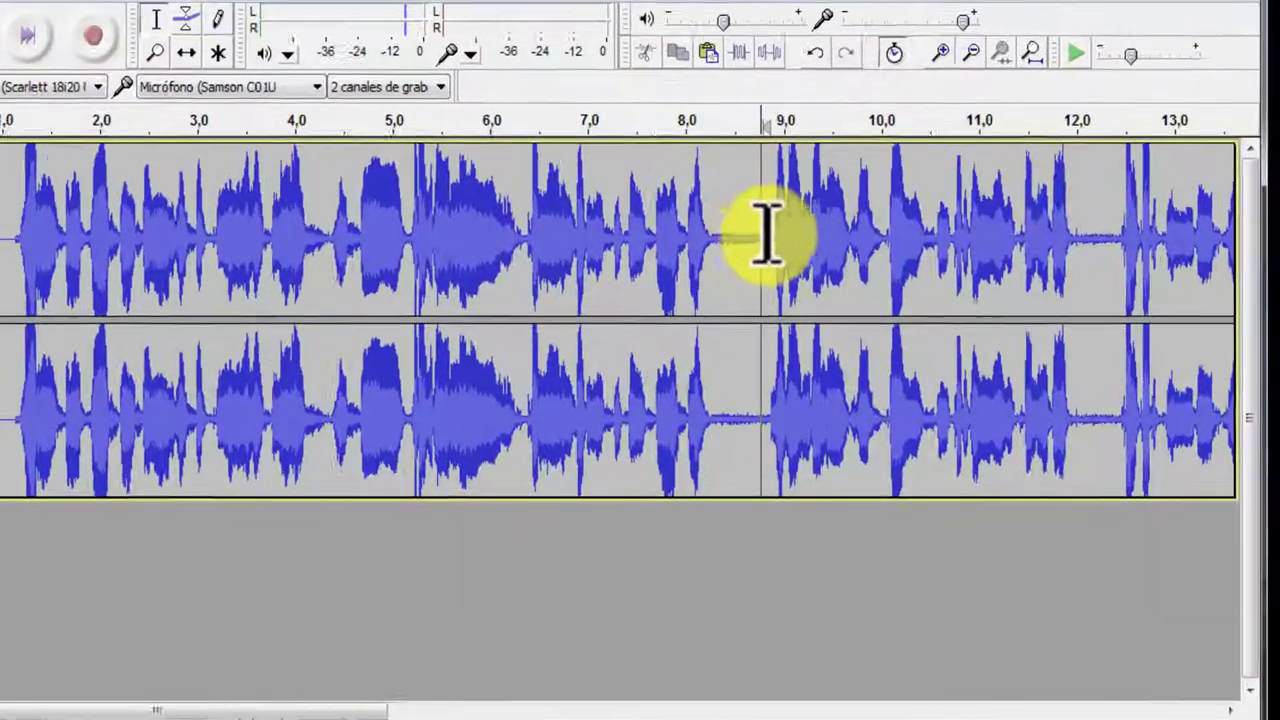
Select the speech passage from about 8.8 s to 12.0 s and preview the Eco effect on it with its current settings.
{"action": "left_click_drag", "start_coordinate": [766, 234], "coordinate": [934, 294]}
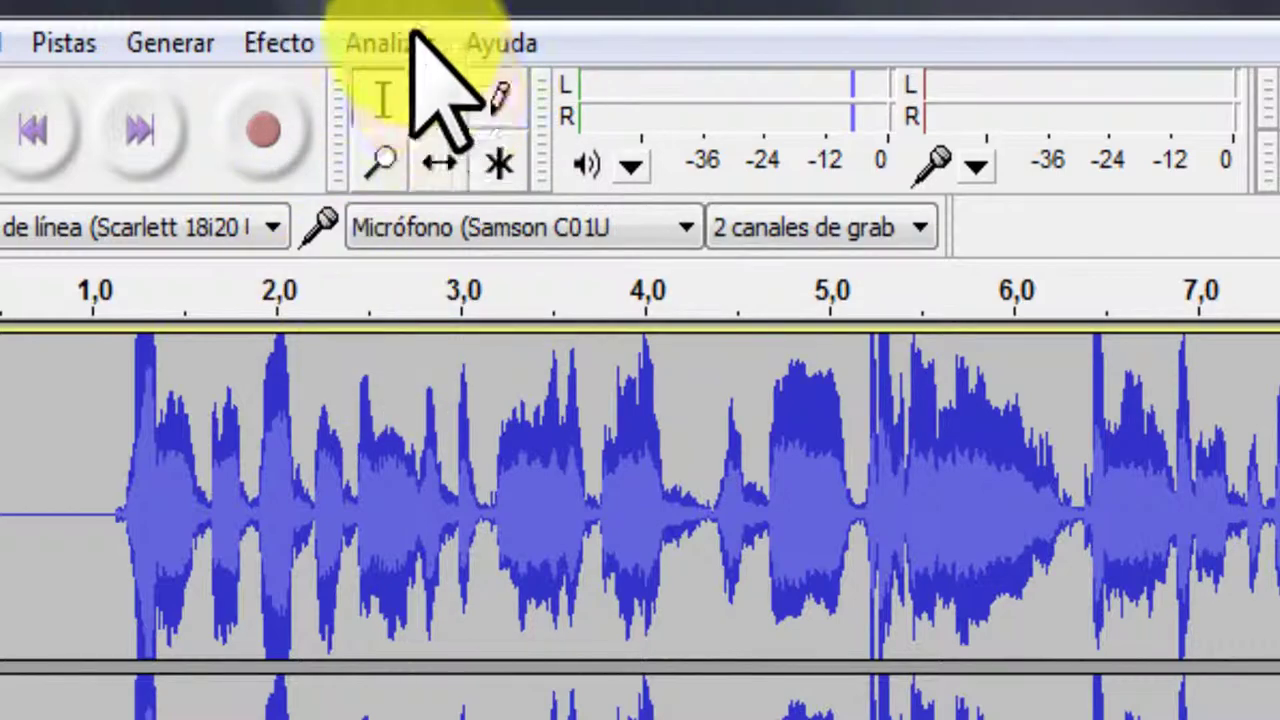
{"action": "left_click", "coordinate": [285, 48]}
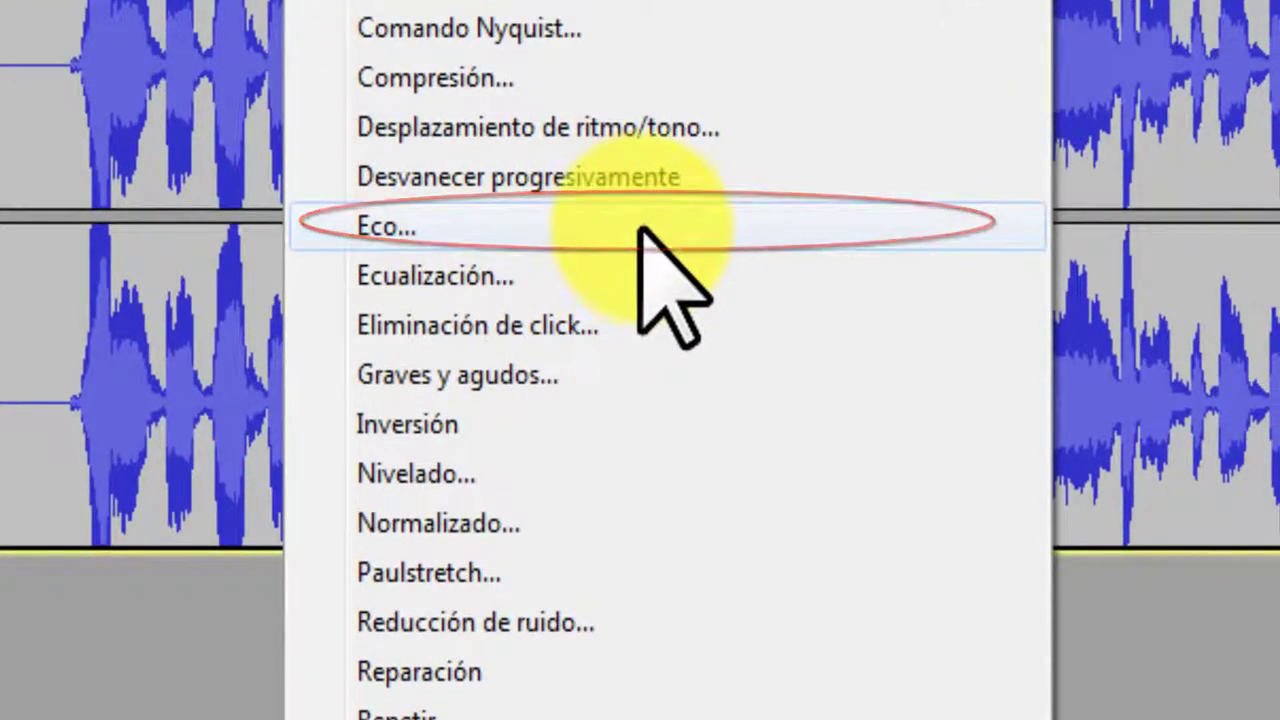
{"action": "left_click", "coordinate": [640, 335]}
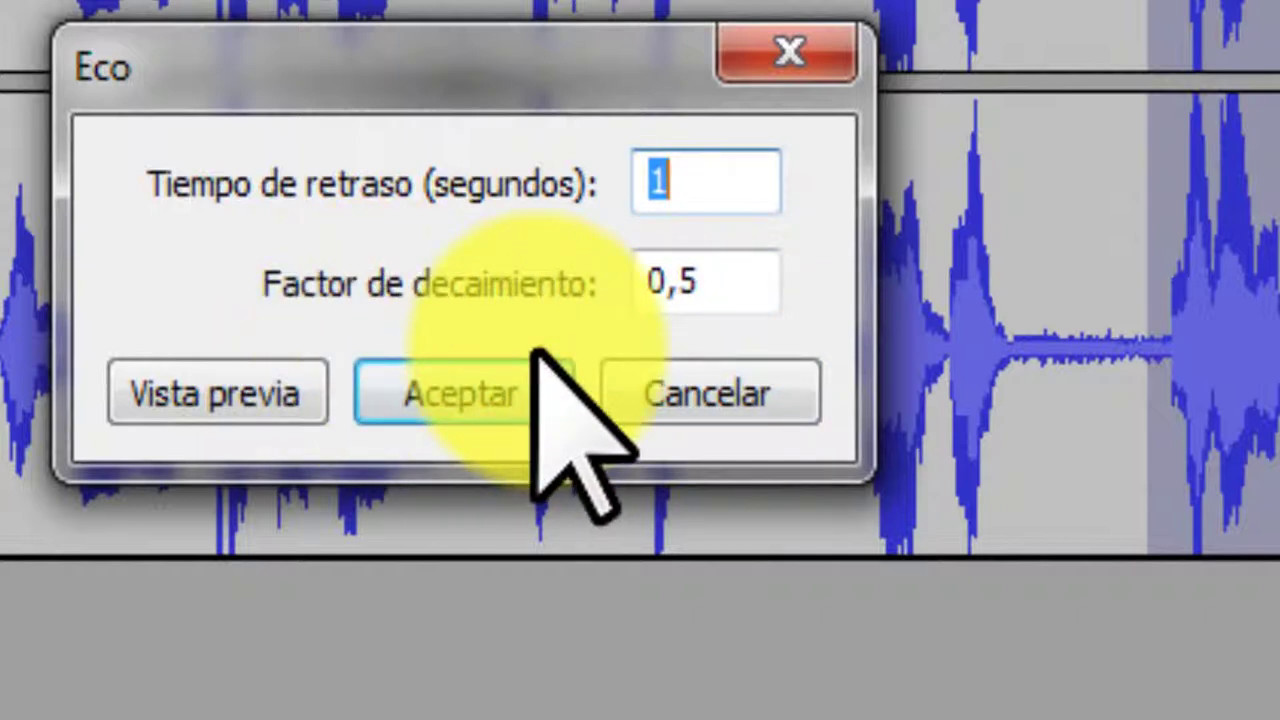
{"action": "left_click", "coordinate": [168, 380]}
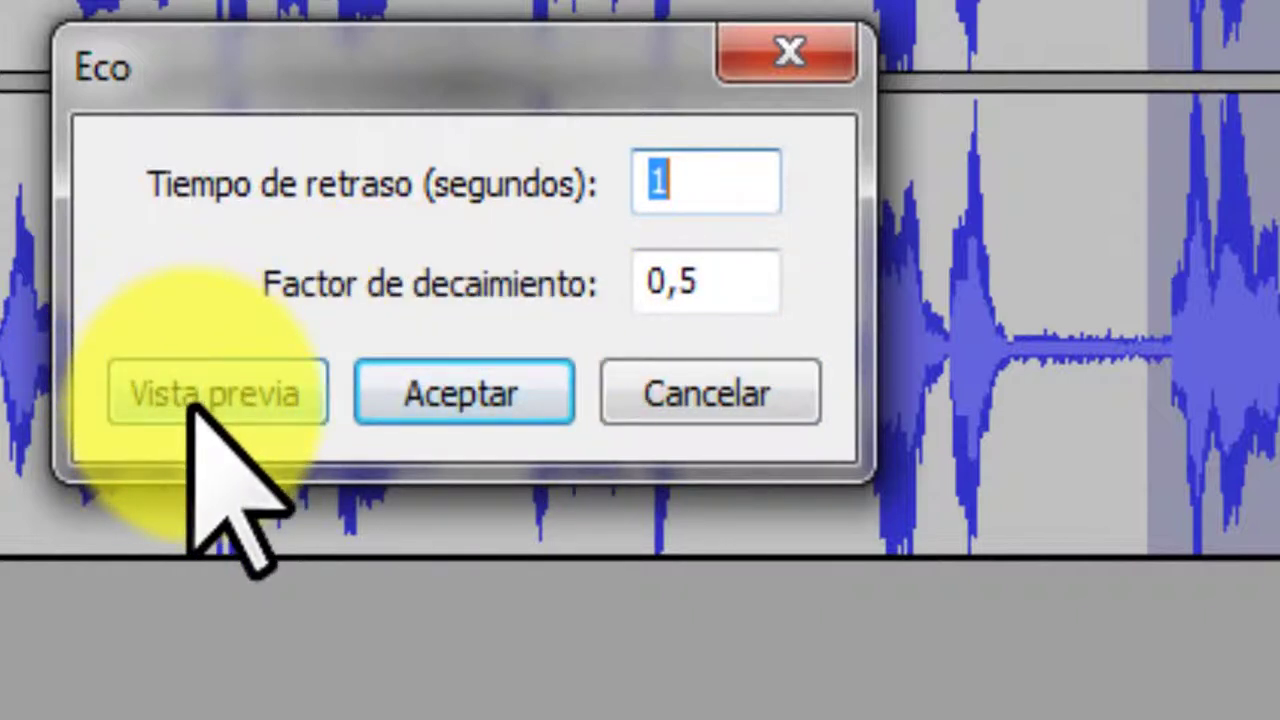
{"action": "left_click", "coordinate": [220, 392]}
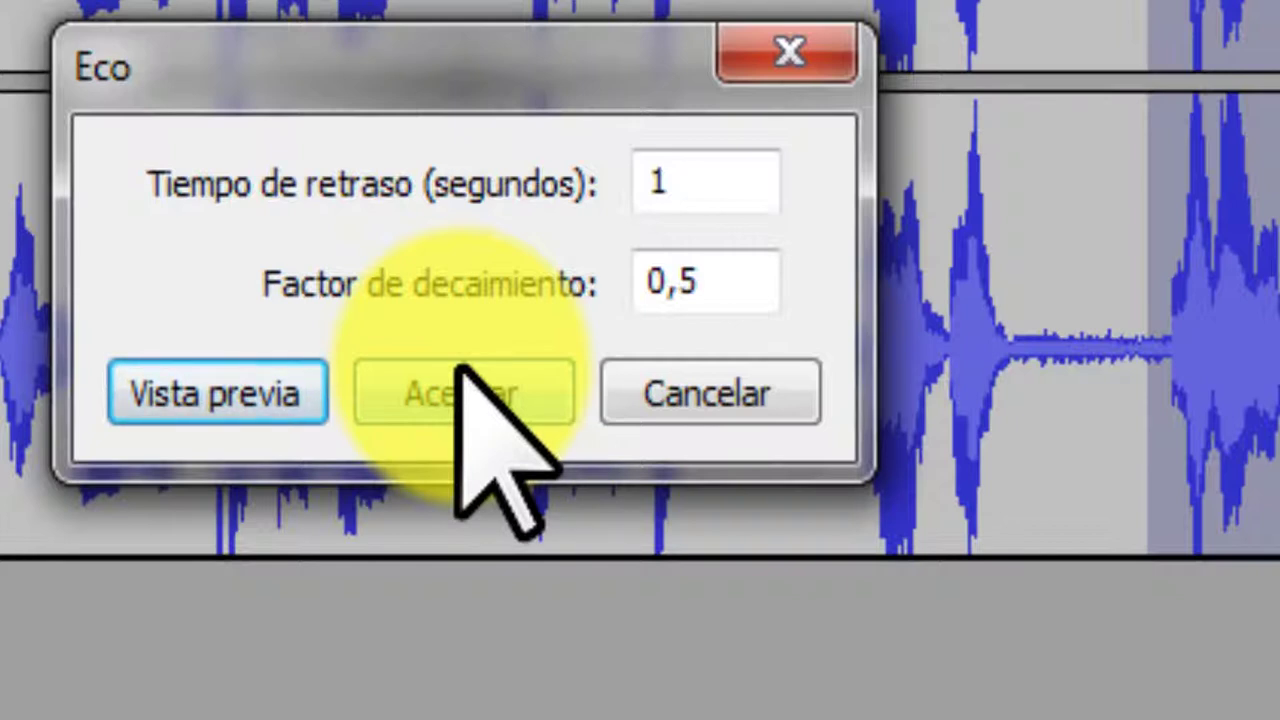
Set the Eco decay factor to 0,1 and the delay time to 0,1 seconds.
{"action": "left_click_drag", "start_coordinate": [718, 188], "coordinate": [623, 163]}
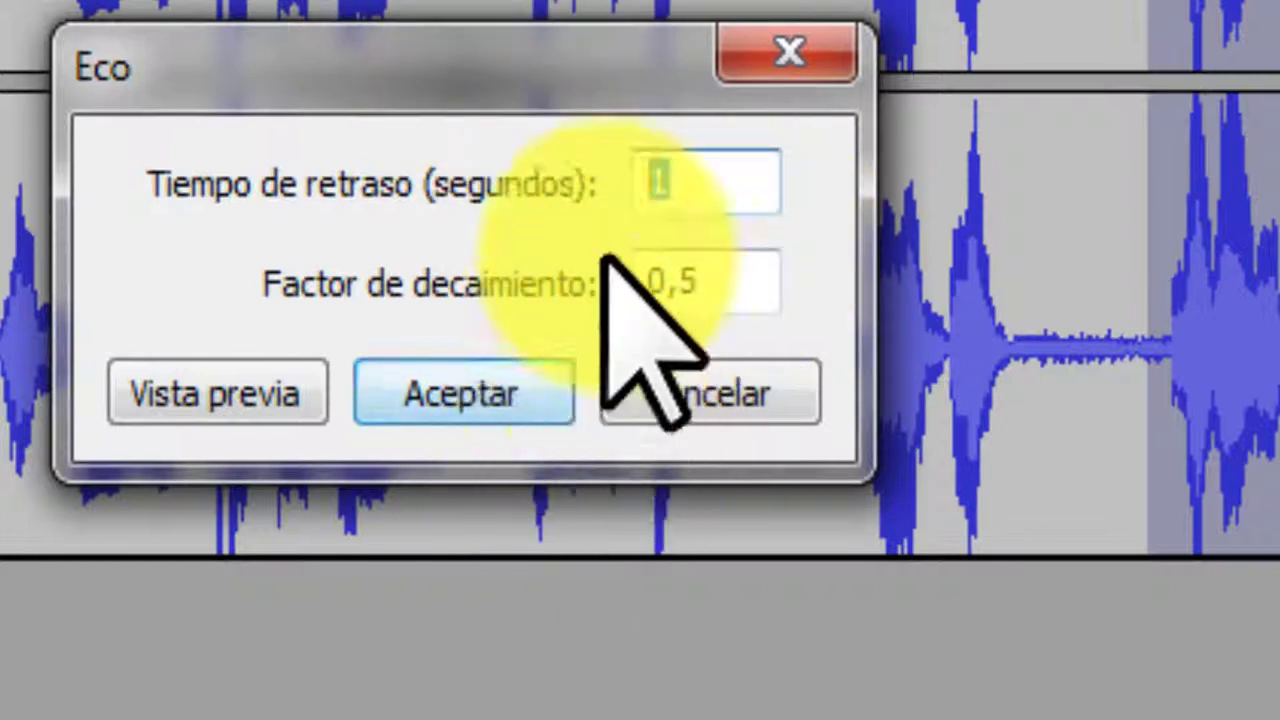
{"action": "left_click", "coordinate": [728, 276]}
{"action": "key", "text": "BackSpace"}
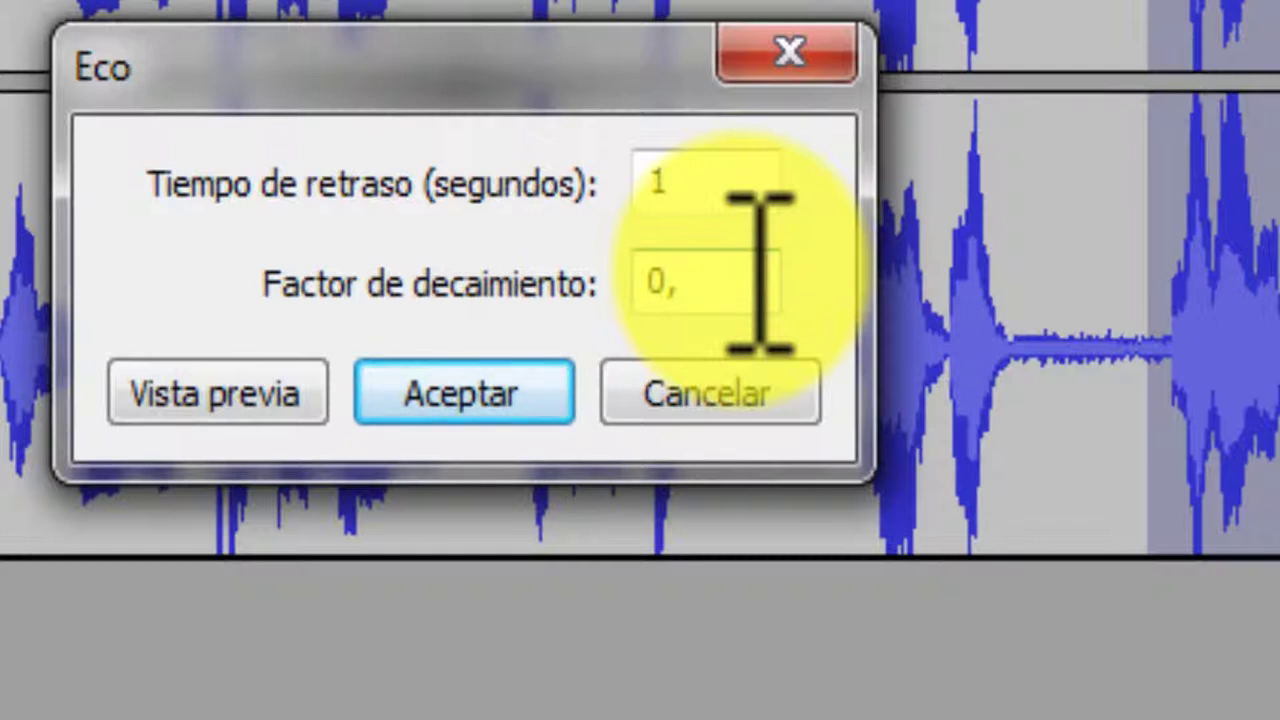
{"action": "type", "text": "1"}
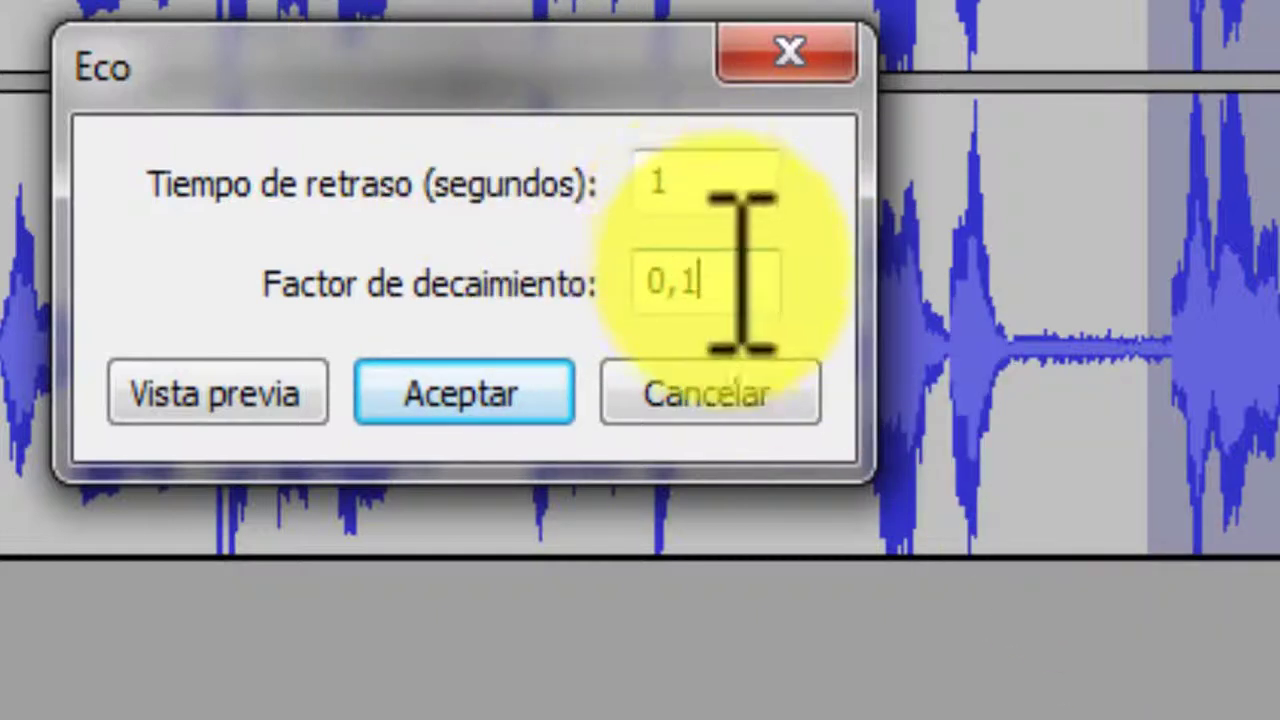
{"action": "left_click_drag", "start_coordinate": [740, 260], "coordinate": [149, 262]}
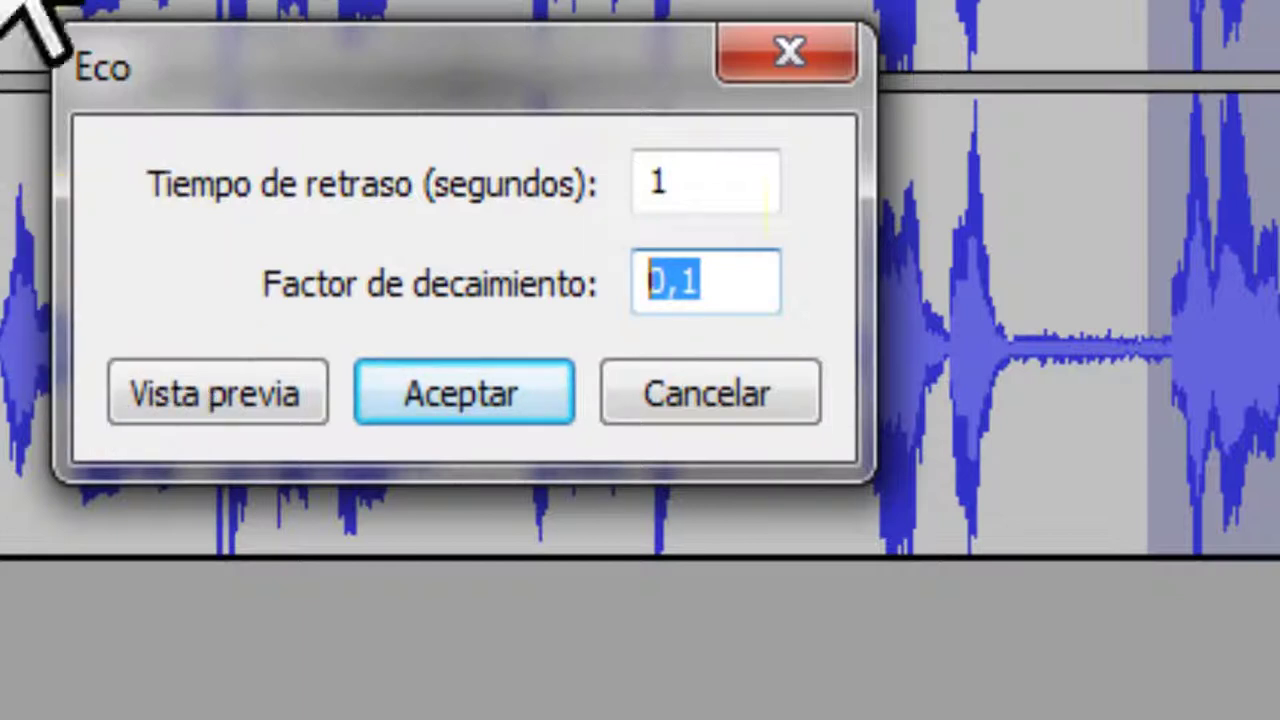
{"action": "left_click_drag", "start_coordinate": [737, 183], "coordinate": [568, 160]}
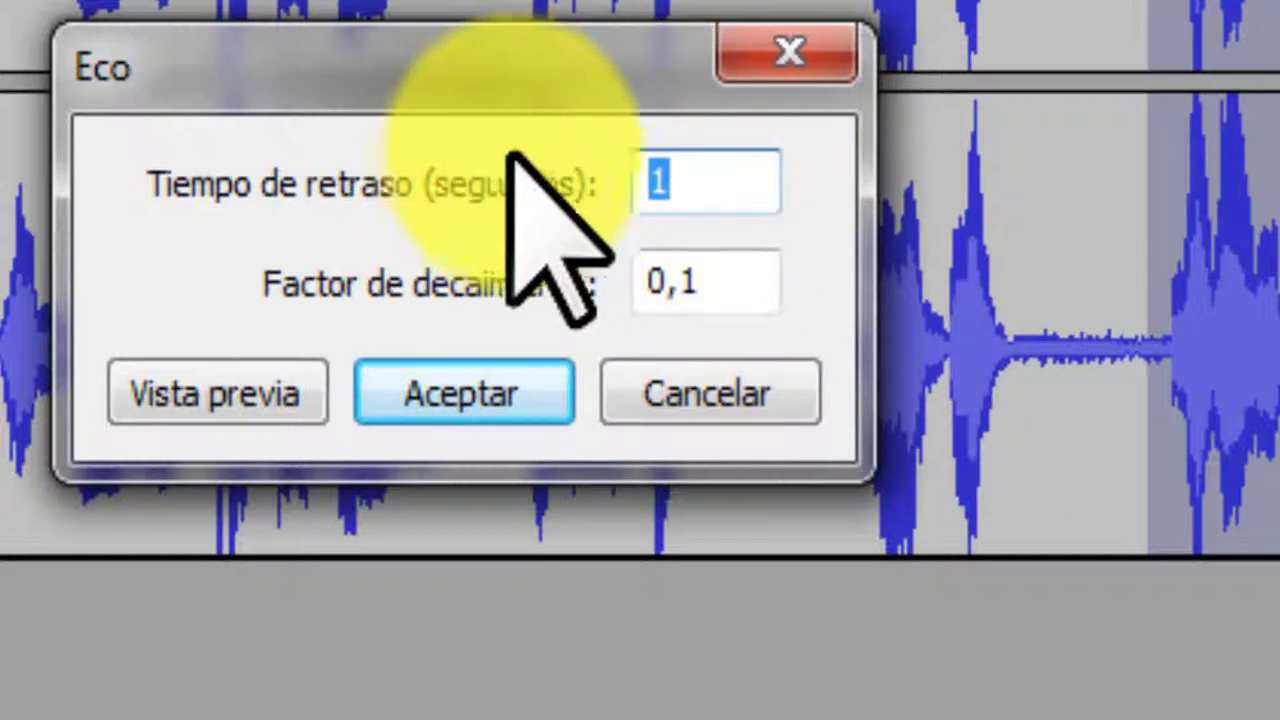
{"action": "type", "text": "0,1"}
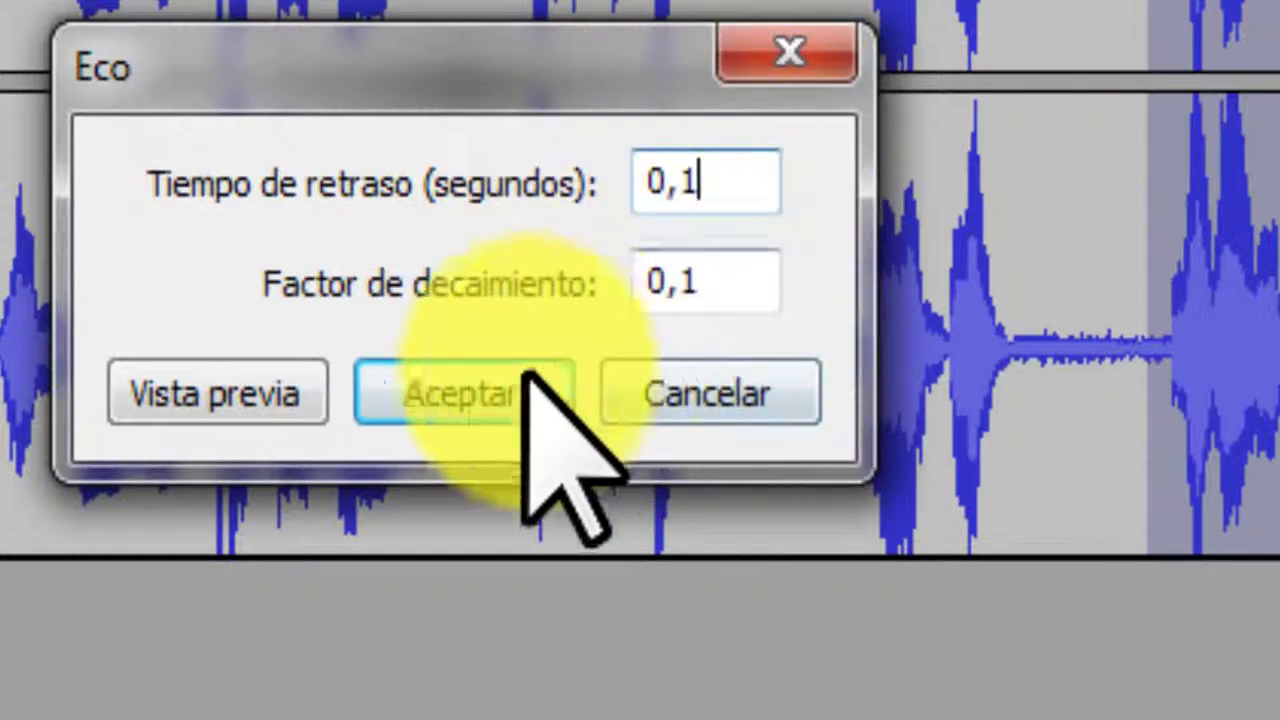
Preview the adjusted echo, apply it to the selected passage and clear the selection.
{"action": "left_click", "coordinate": [226, 393]}
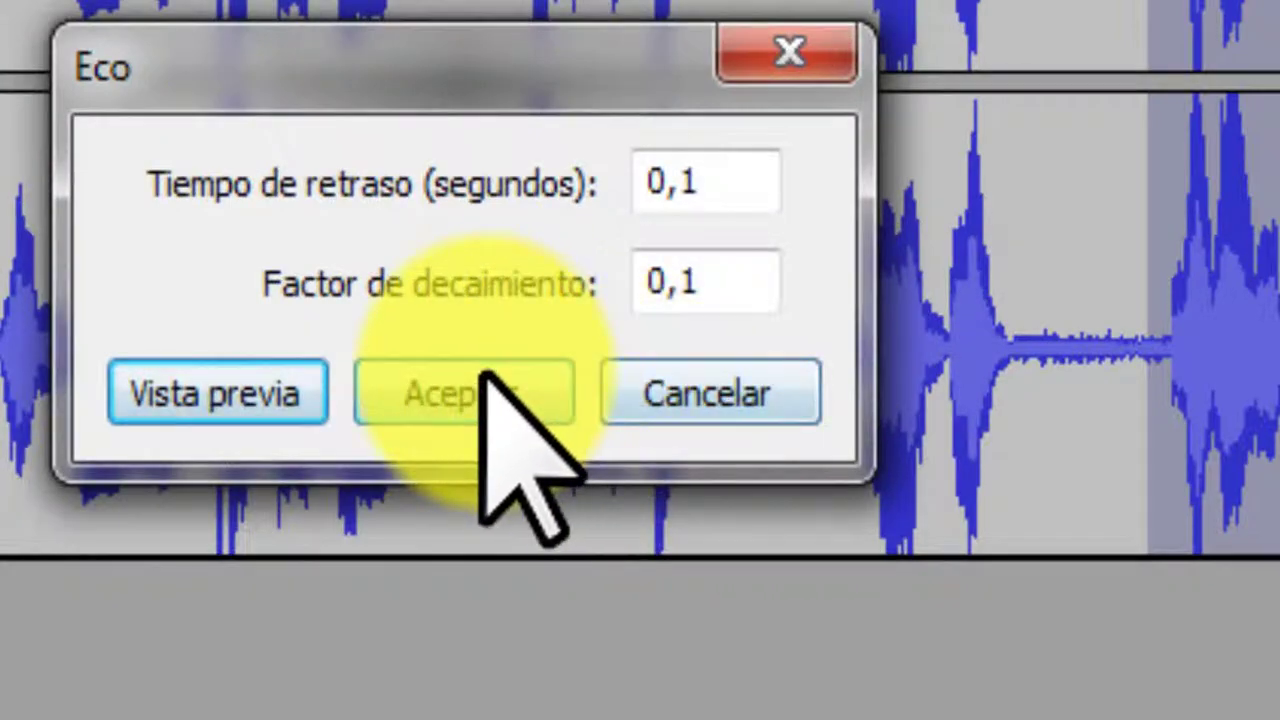
{"action": "left_click", "coordinate": [480, 373]}
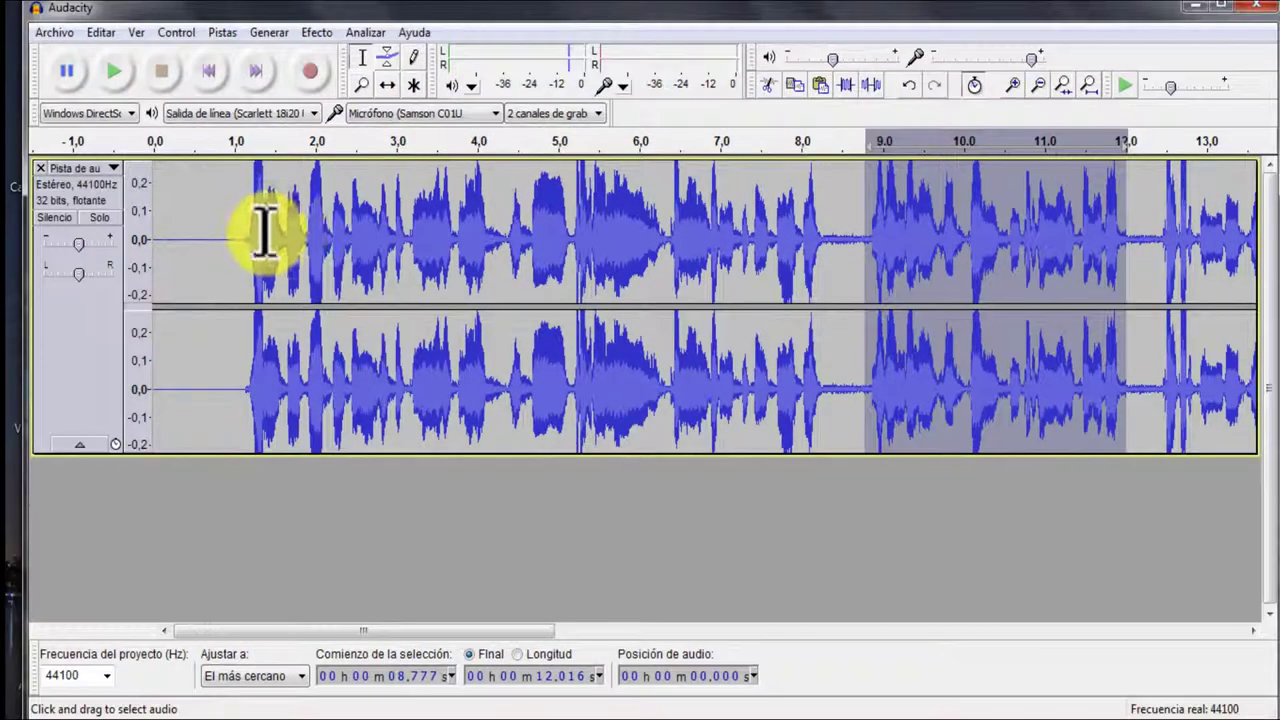
{"action": "left_click", "coordinate": [834, 566]}
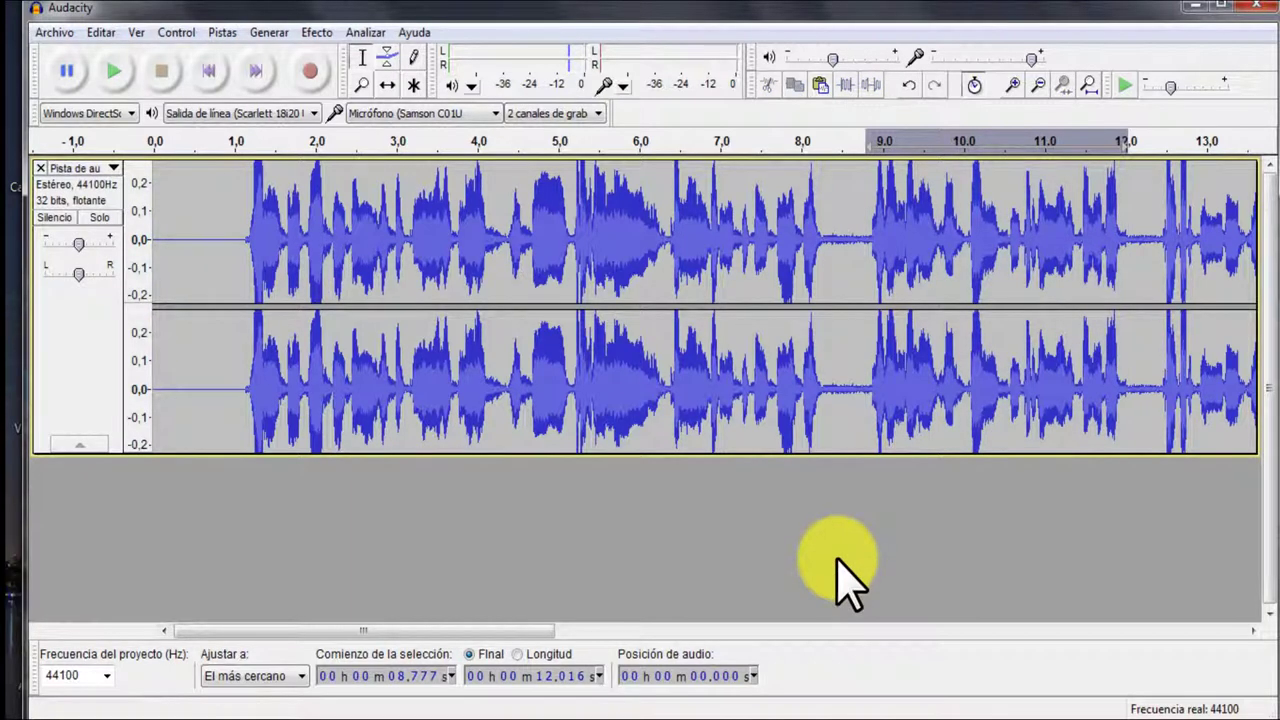